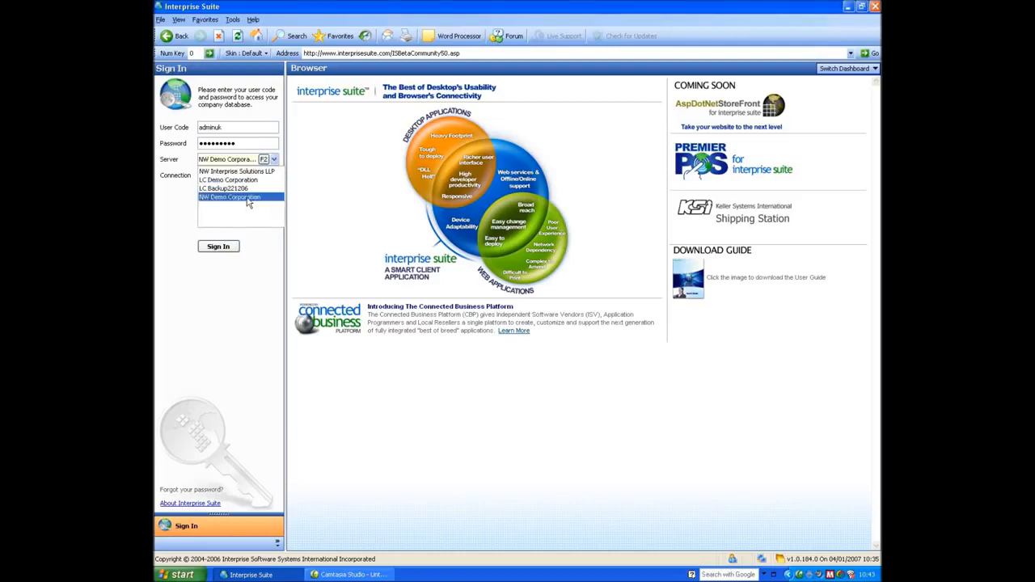
- Sign in to the NW Demo Corporation server, keeping LAN as the connection type
{"action": "left_click", "coordinate": [248, 197]}
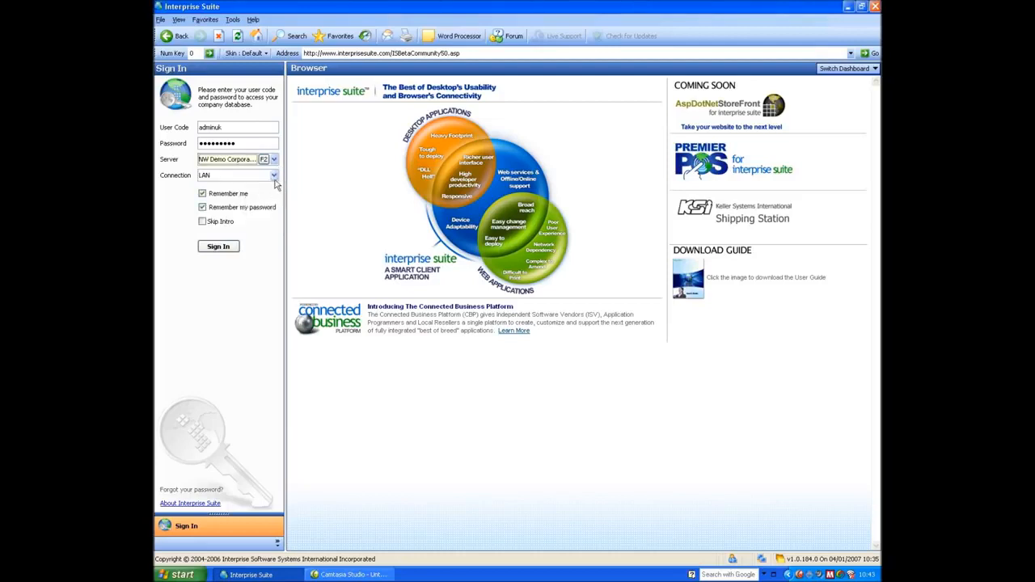
{"action": "left_click", "coordinate": [275, 179]}
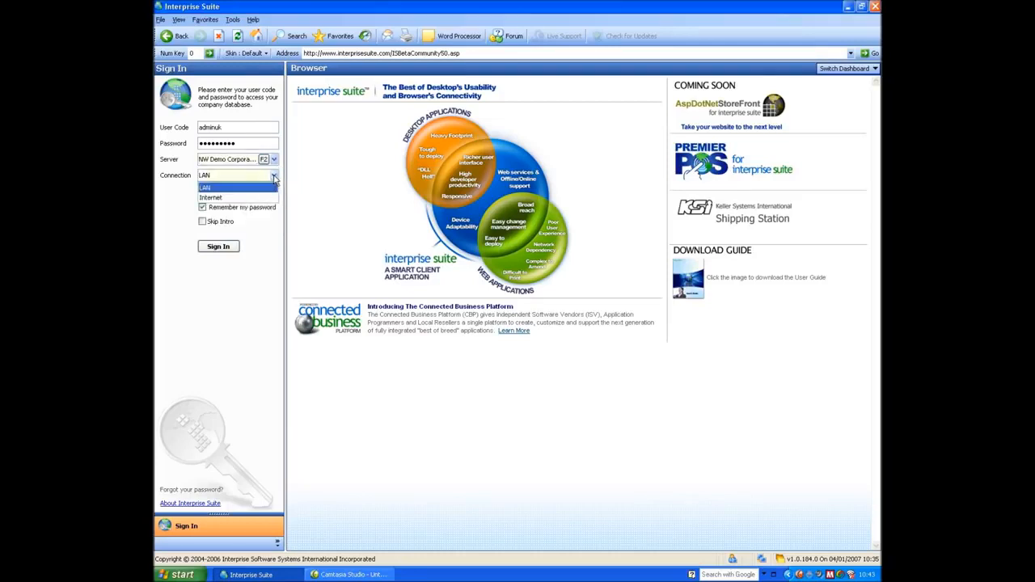
{"action": "left_click", "coordinate": [269, 191]}
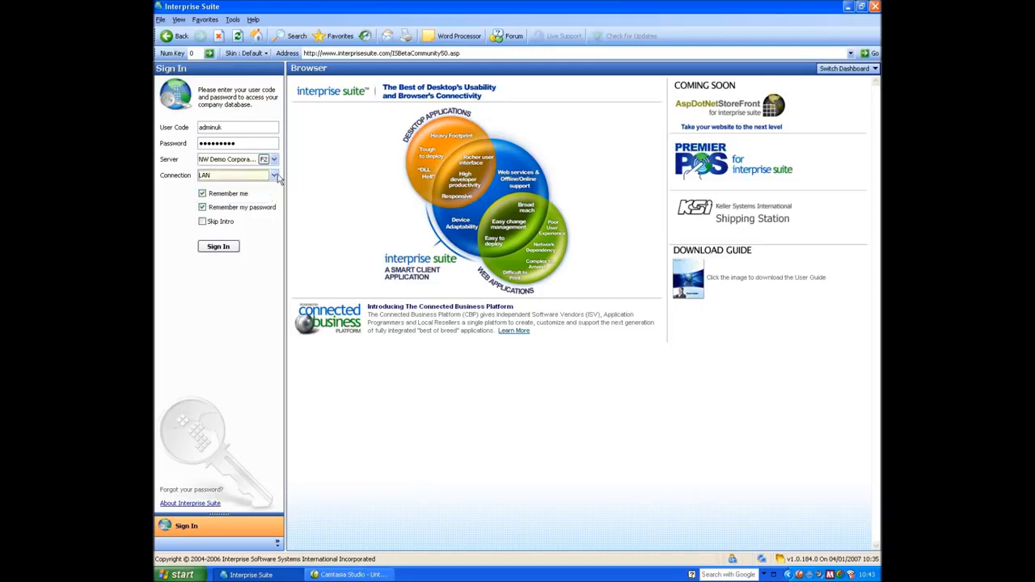
{"action": "left_click", "coordinate": [218, 247]}
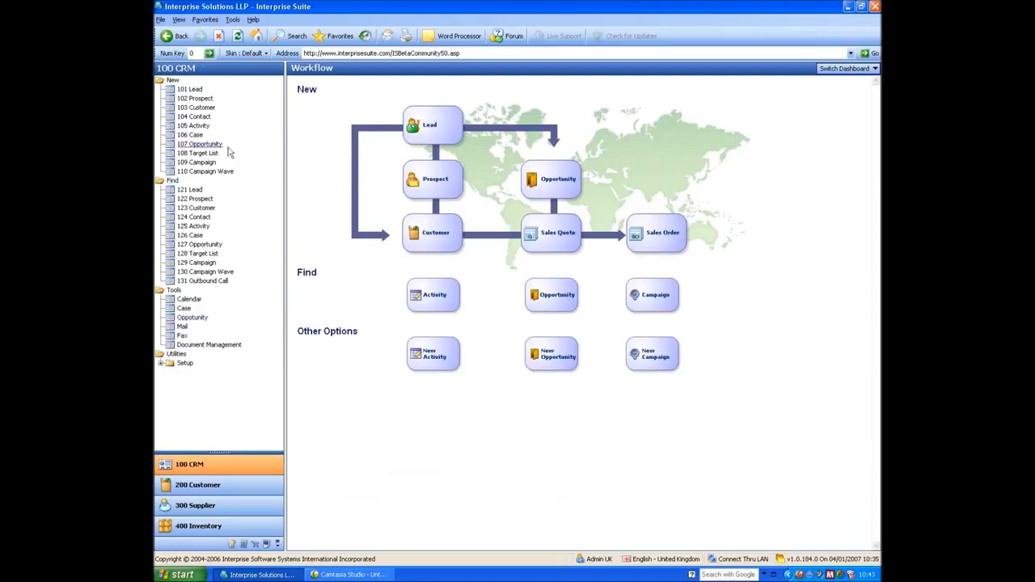
- From the 100 CRM Workflow dashboard, open the Find : Customer list showing 8 active customers
{"action": "left_click", "coordinate": [187, 89]}
{"action": "left_click", "coordinate": [195, 210]}
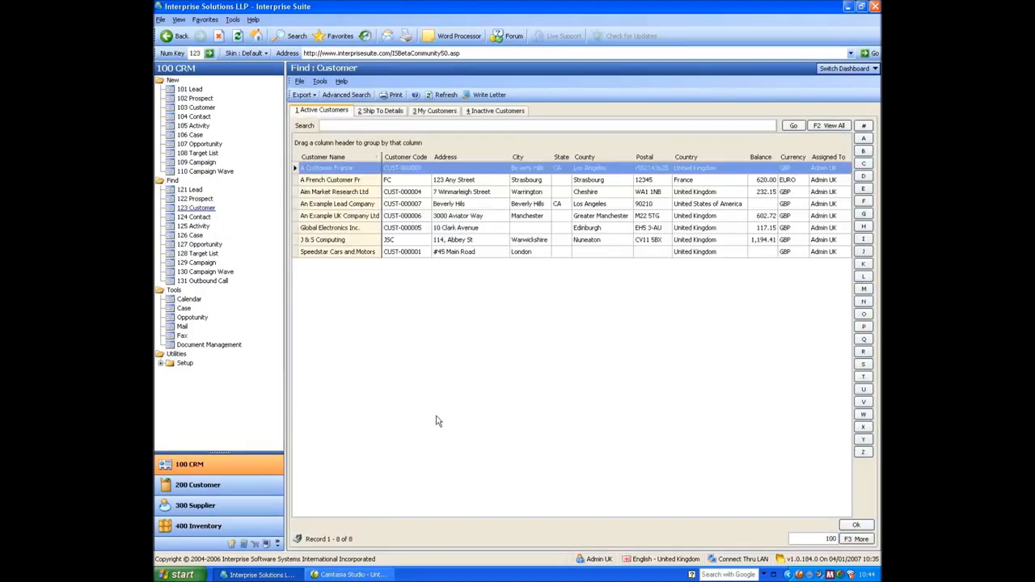
- Open the An Example Lead Company record, resize the navigation module list, and show the skin choices
{"action": "left_click", "coordinate": [328, 205]}
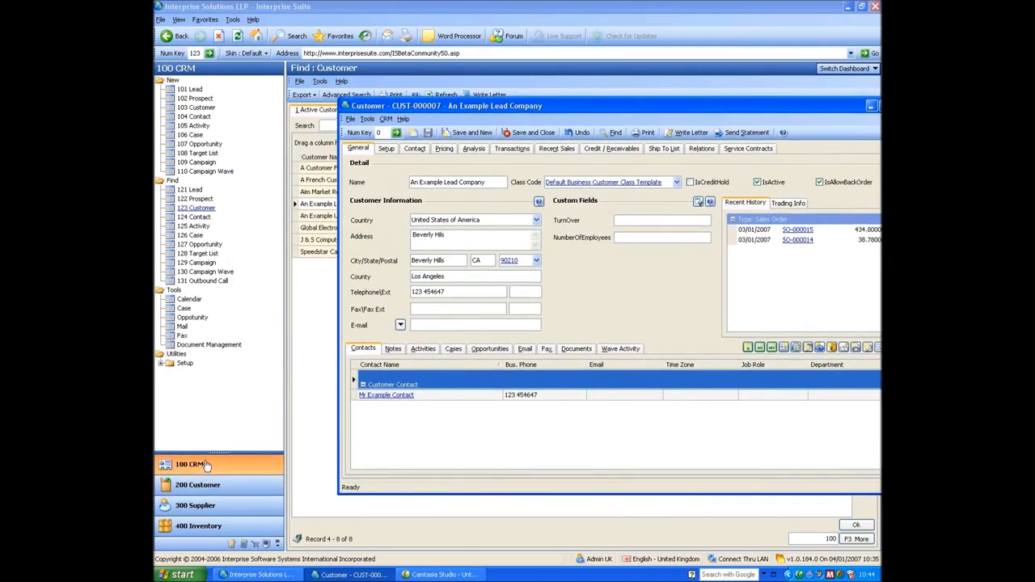
{"action": "left_click_drag", "start_coordinate": [217, 453], "coordinate": [228, 333]}
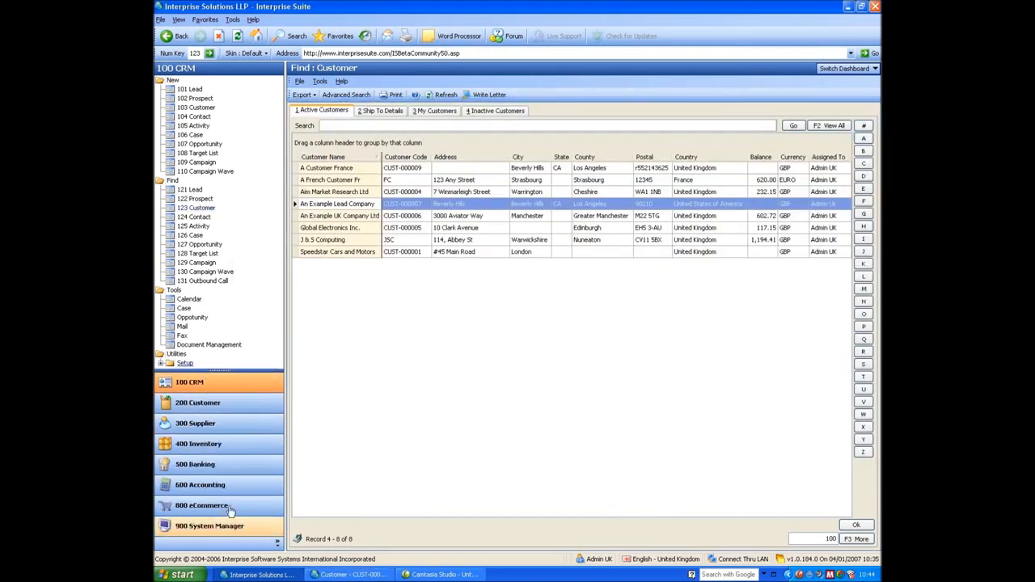
{"action": "left_click_drag", "start_coordinate": [218, 372], "coordinate": [224, 505]}
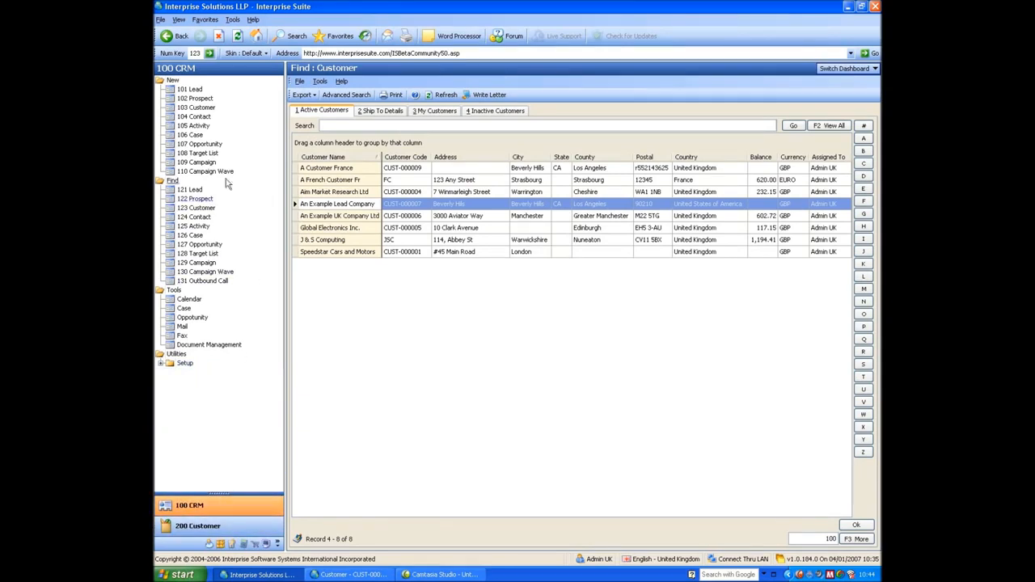
{"action": "left_click", "coordinate": [246, 53]}
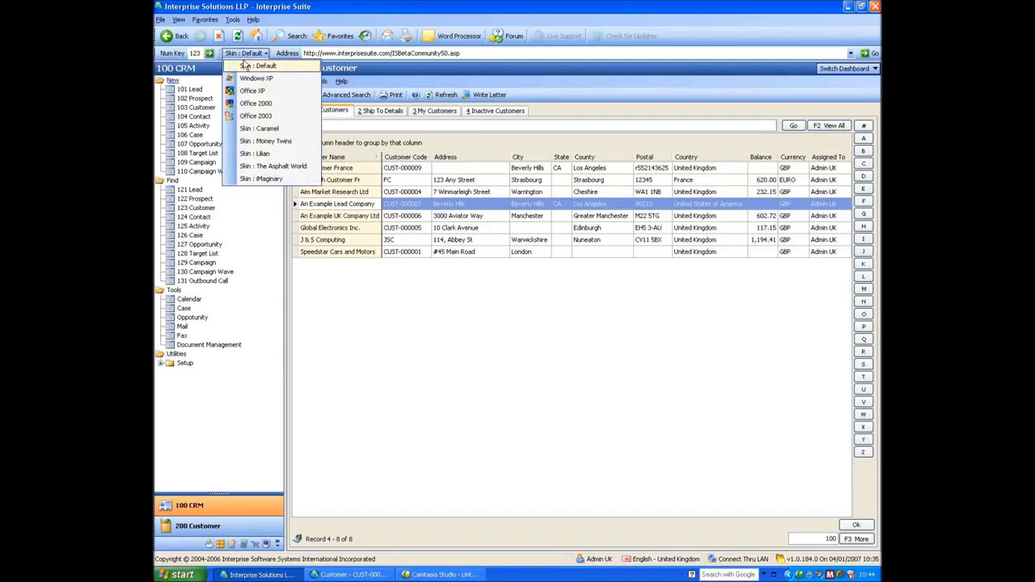
{"action": "left_click", "coordinate": [246, 142]}
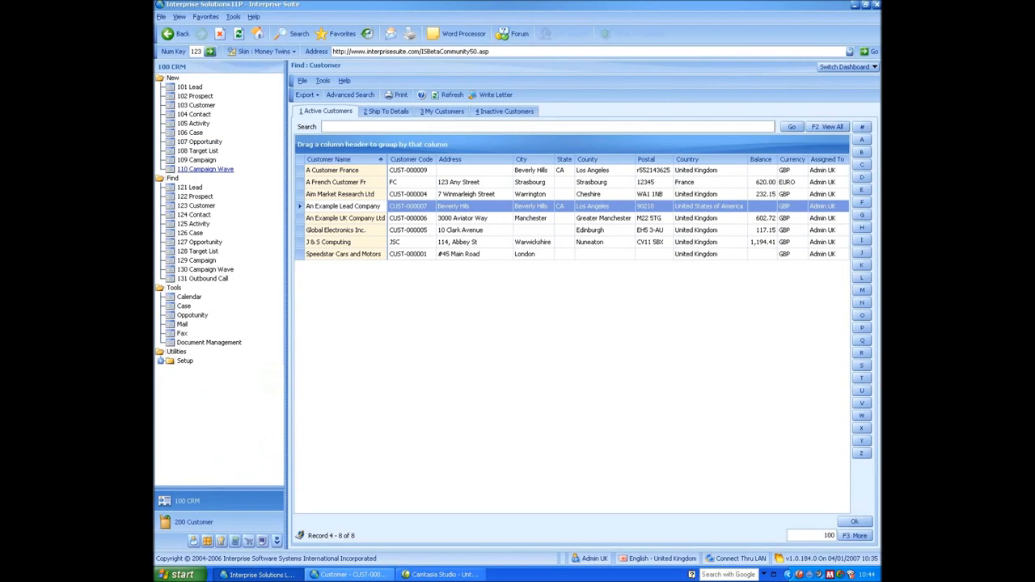
{"action": "left_click", "coordinate": [351, 575]}
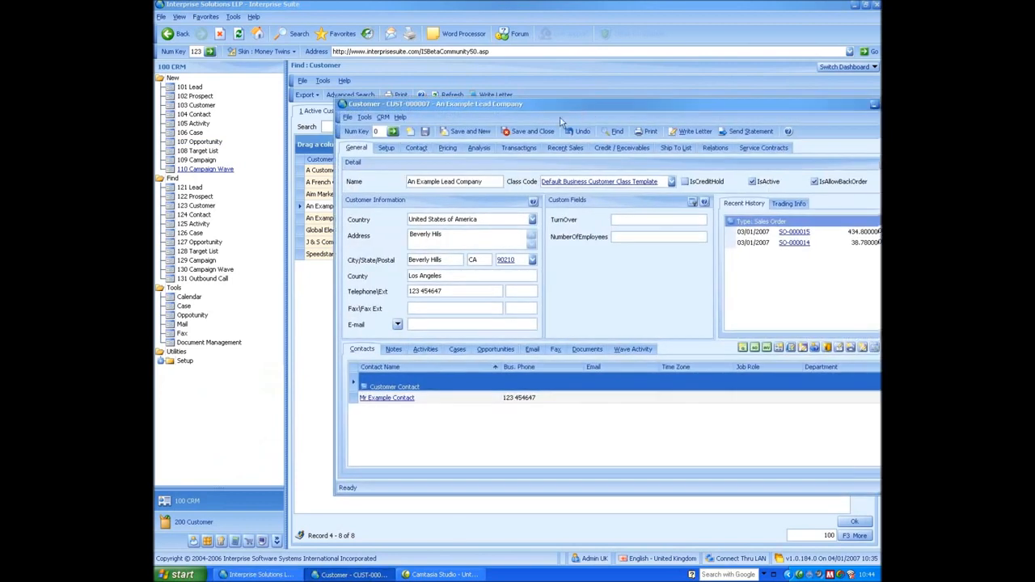
{"action": "left_click", "coordinate": [260, 51]}
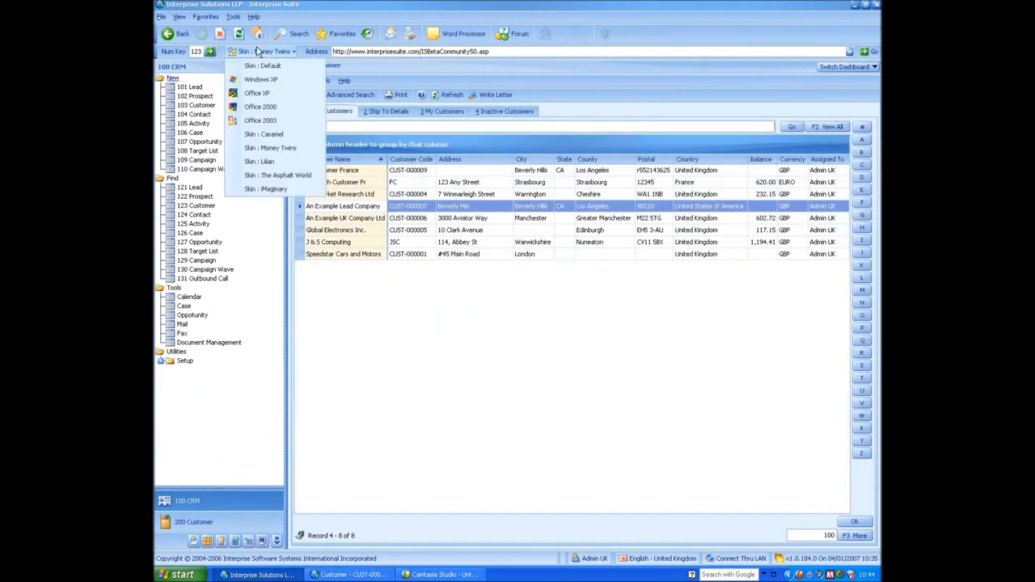
{"action": "left_click", "coordinate": [282, 175]}
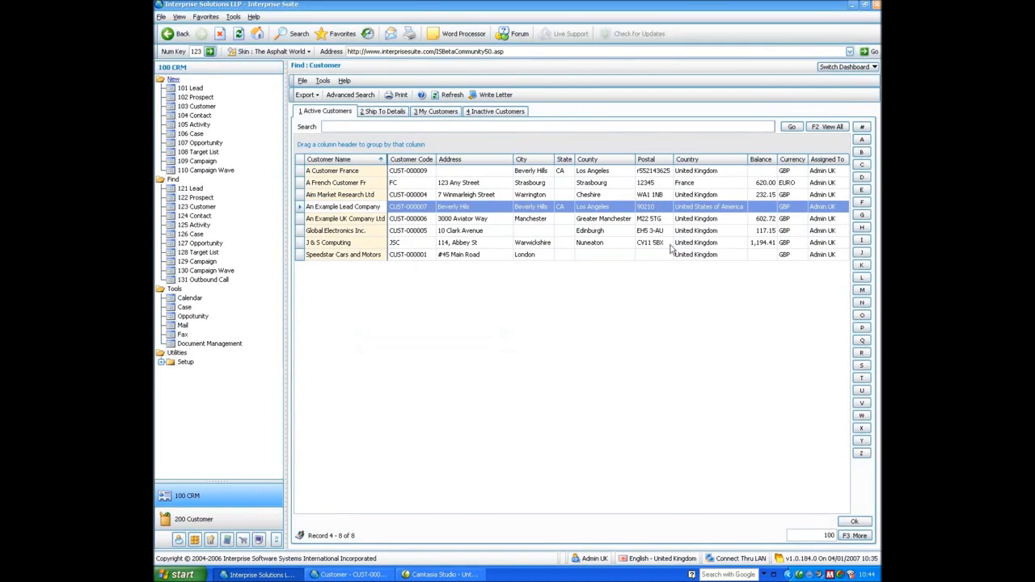
{"action": "left_click", "coordinate": [352, 575]}
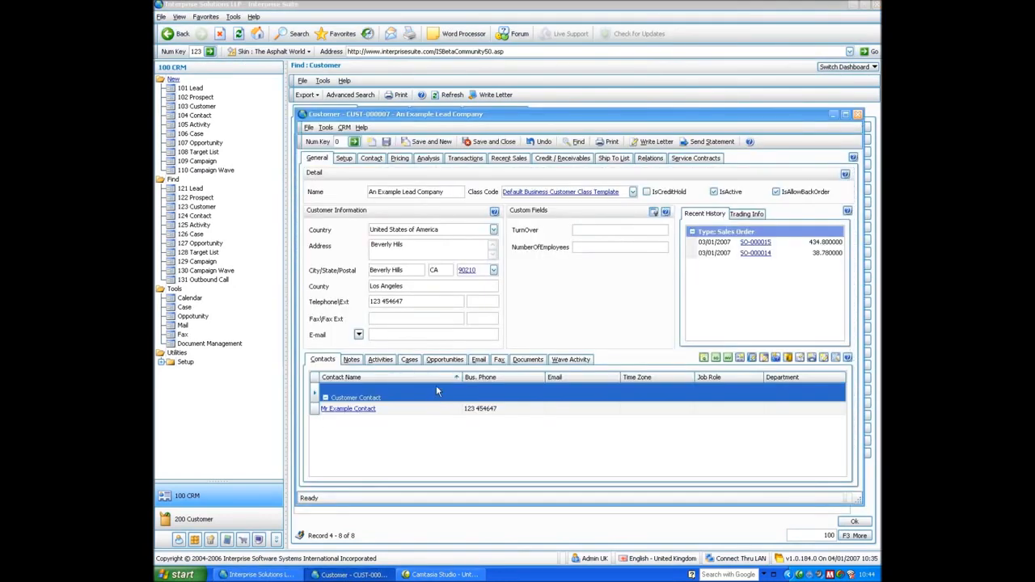
{"action": "left_click", "coordinate": [266, 51]}
{"action": "left_click", "coordinate": [270, 67]}
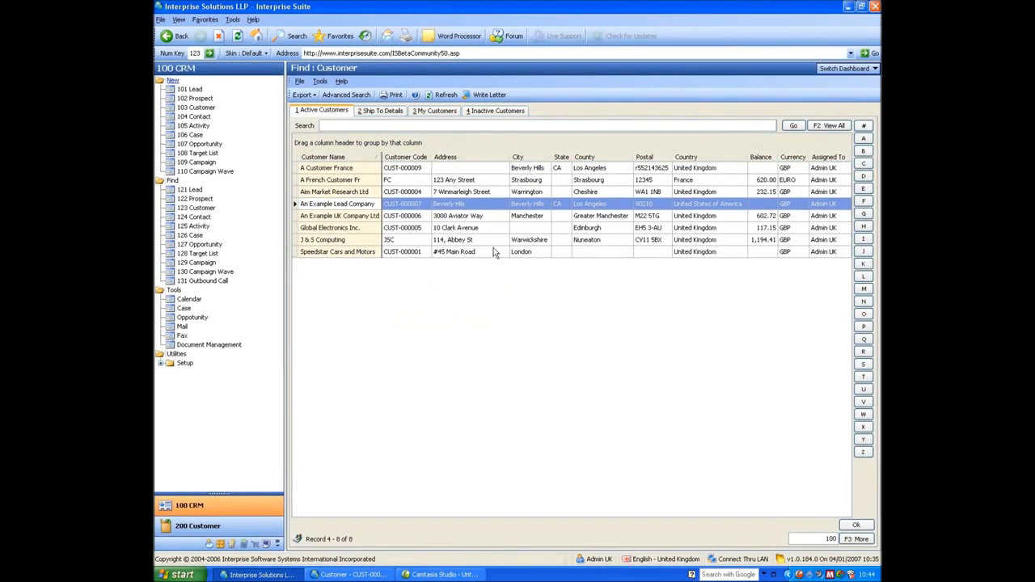
- Close the Customer CUST-000007 window and pick Workflow from the Switch Dashboard list
{"action": "left_click", "coordinate": [352, 575]}
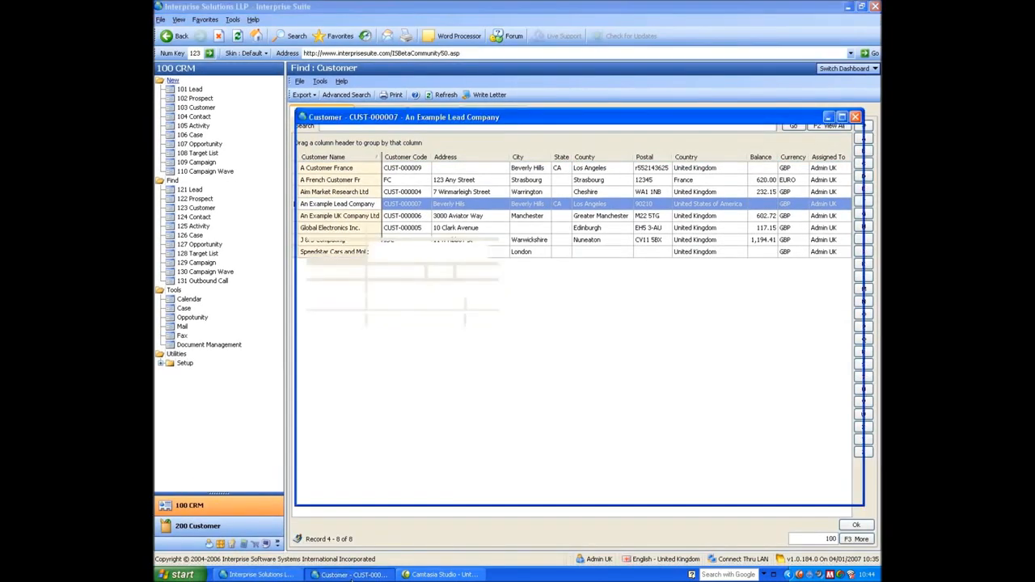
{"action": "left_click", "coordinate": [855, 116]}
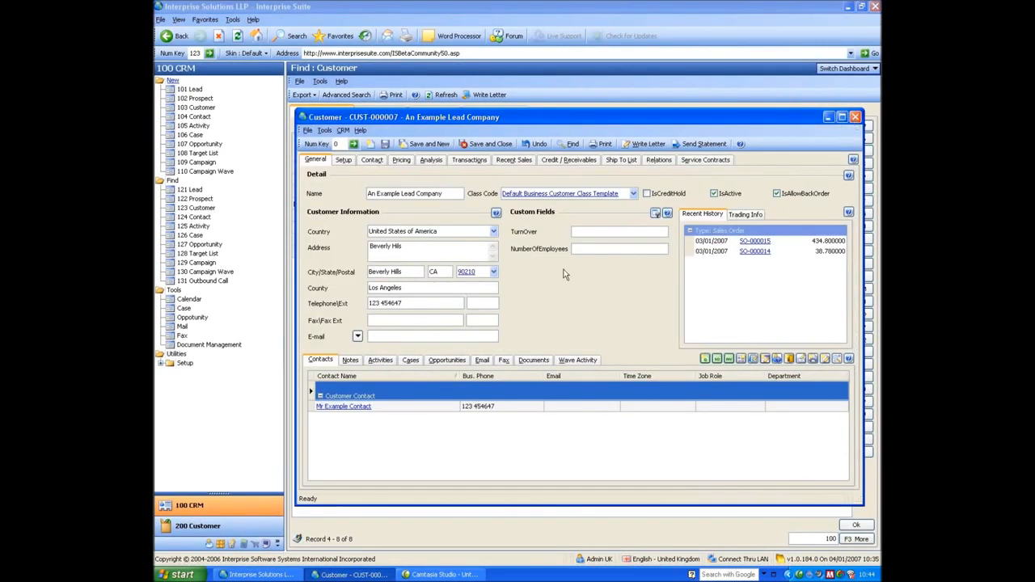
{"action": "left_click", "coordinate": [853, 68]}
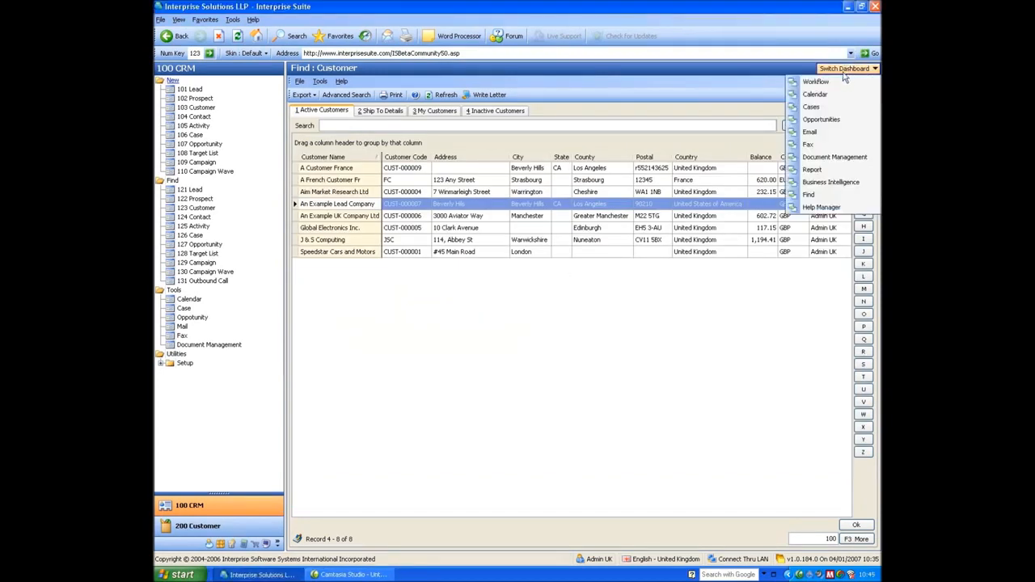
{"action": "left_click", "coordinate": [832, 82]}
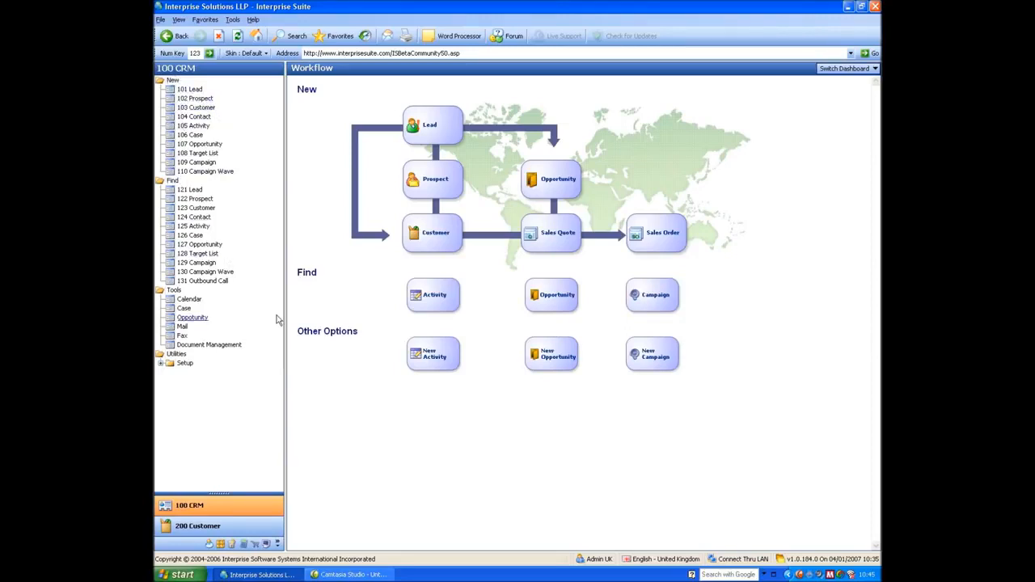
{"action": "left_click", "coordinate": [194, 526]}
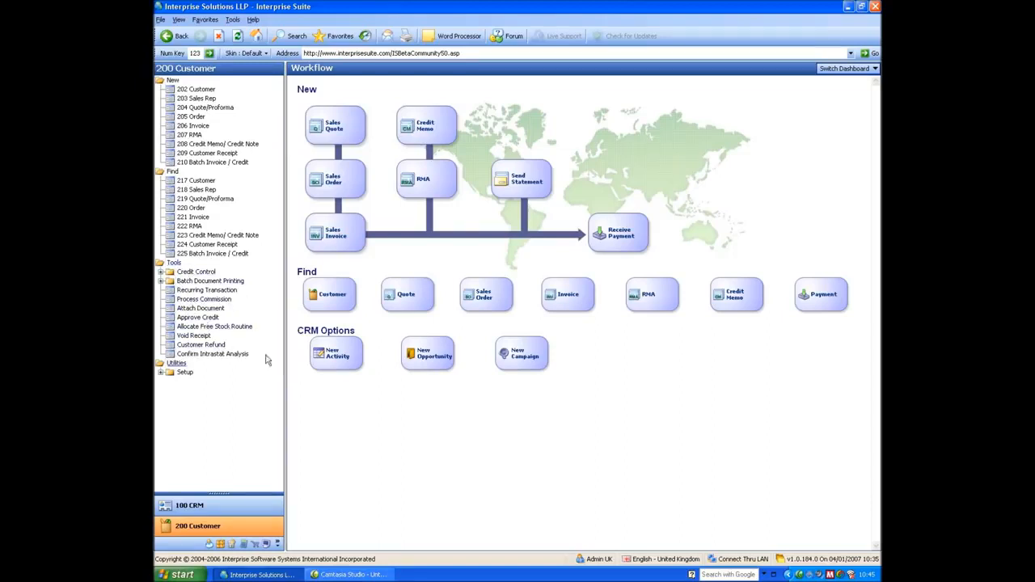
{"action": "left_click", "coordinate": [199, 507]}
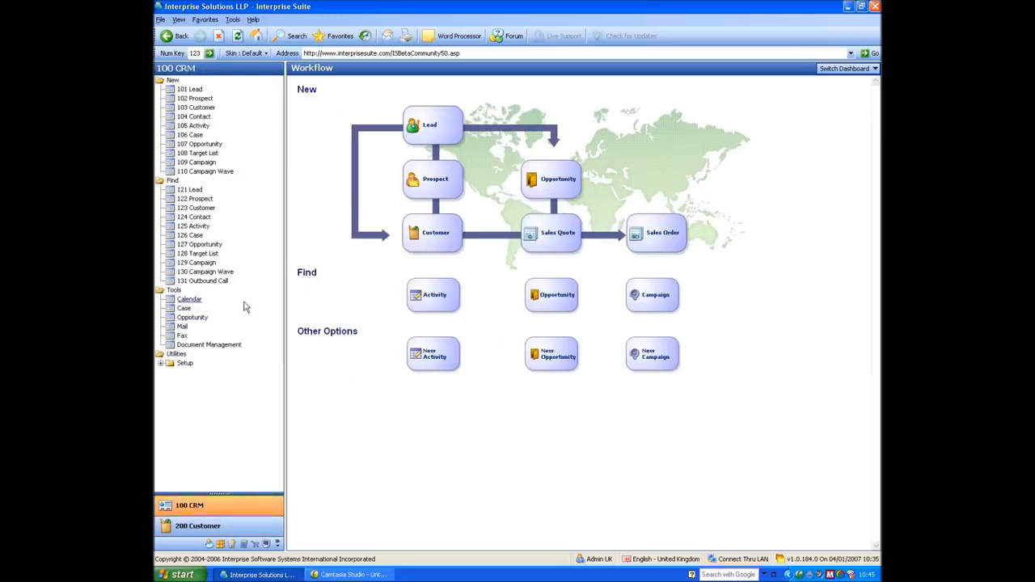
- Start a new lead named 'An Example Lead Comapny' and begin entering contact 'Mr Lead'
{"action": "left_click", "coordinate": [193, 92]}
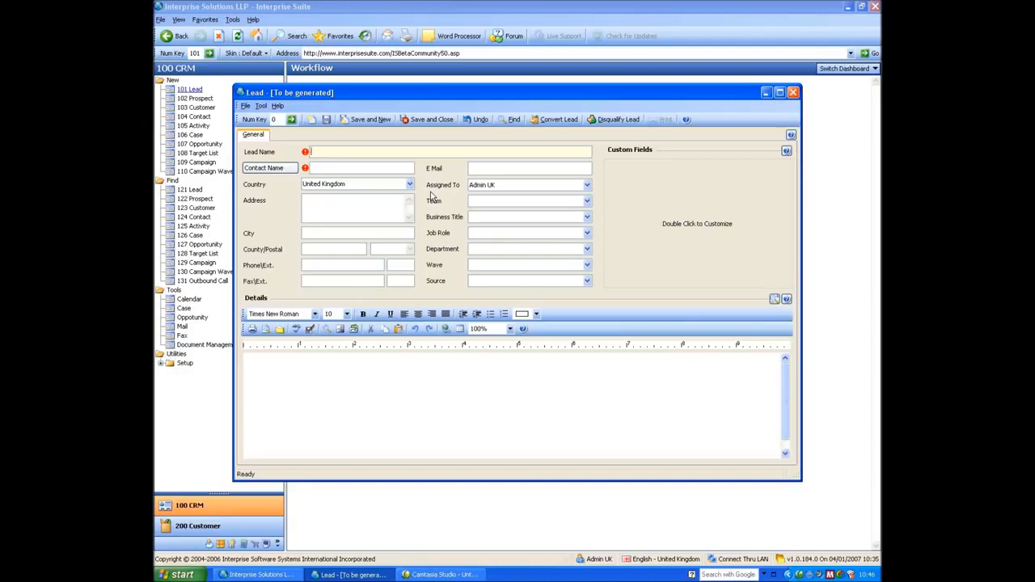
{"action": "type", "text": "AN"}
{"action": "type", "text": " Examplke"}
{"action": "type", "text": "a"}
{"action": "type", "text": "d Comapny"}
{"action": "key", "text": "Tab"}
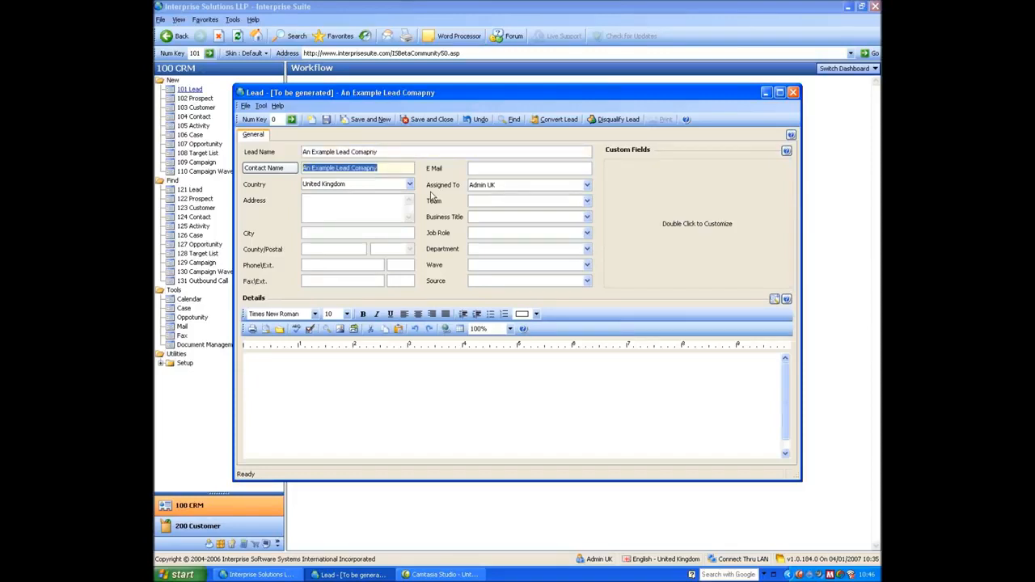
{"action": "type", "text": "Mr"}
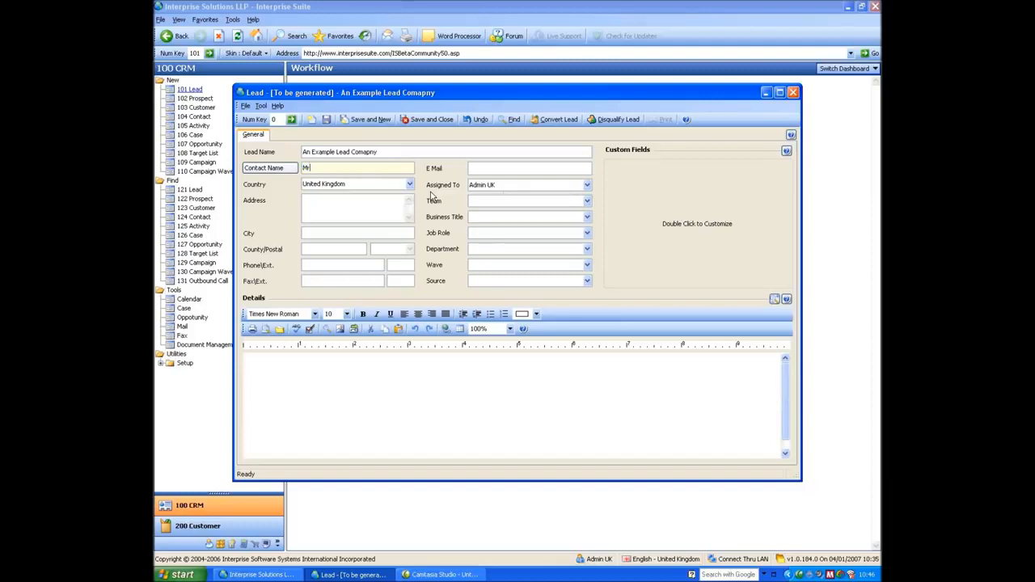
{"action": "type", "text": " Lead Contact"}
- Split the contact name into salutation Mr, first name Lead and last name Contact
{"action": "left_click", "coordinate": [275, 169]}
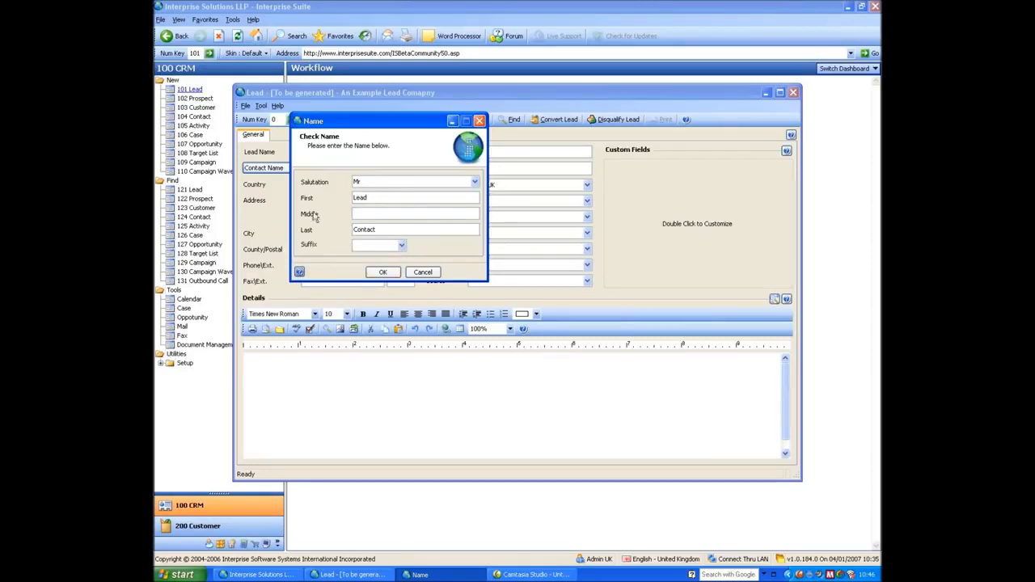
{"action": "left_click", "coordinate": [382, 272]}
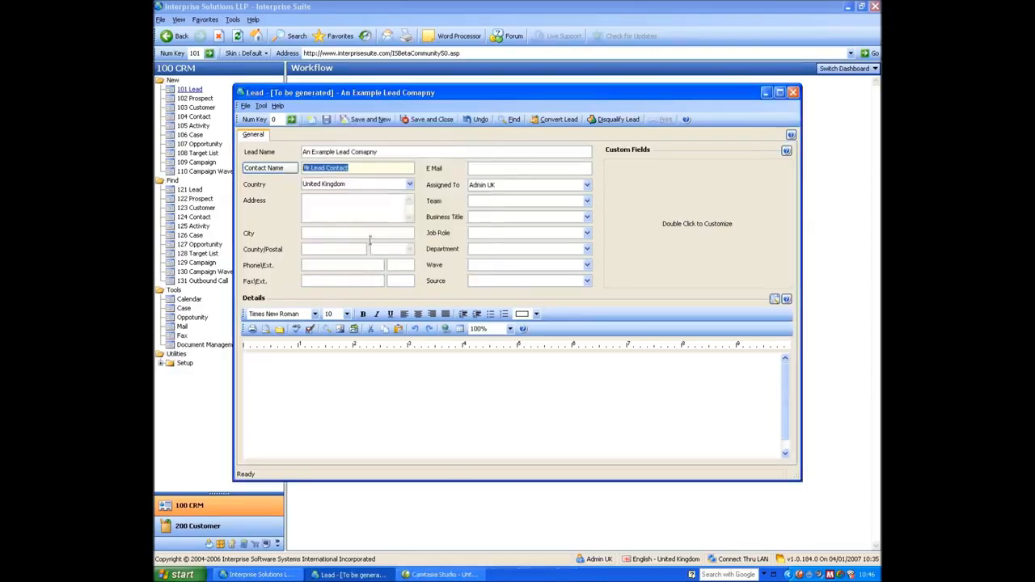
{"action": "left_click", "coordinate": [350, 184]}
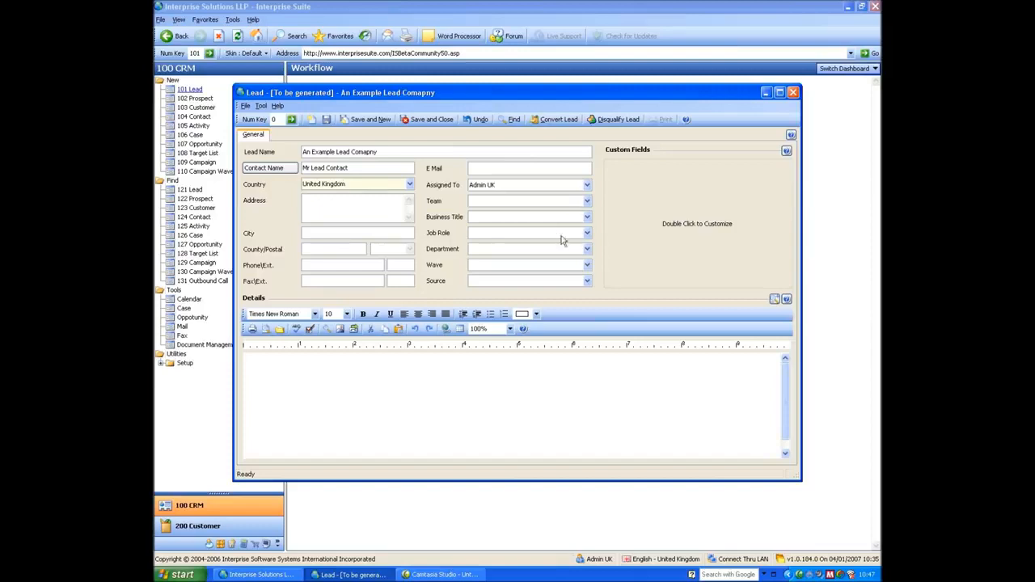
- Replace the lead's country United Kingdom with United States of America from the country lookup
{"action": "left_click", "coordinate": [353, 202]}
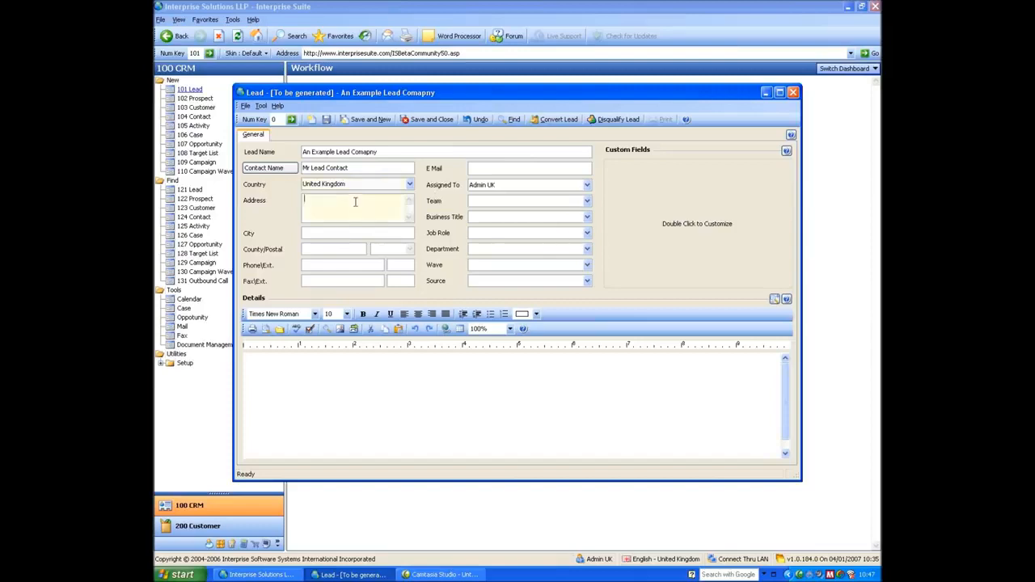
{"action": "left_click", "coordinate": [333, 249]}
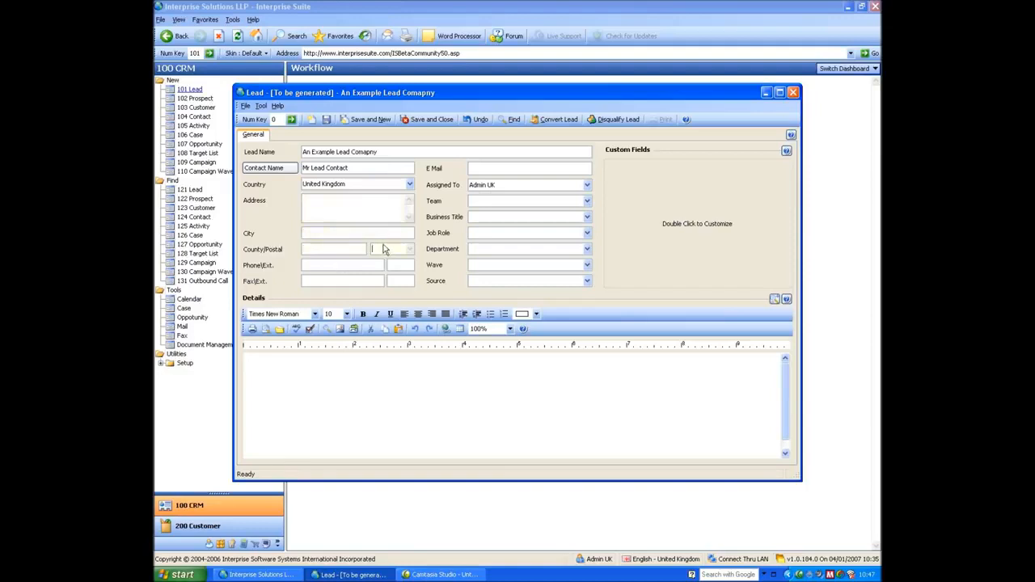
{"action": "left_click", "coordinate": [353, 183]}
{"action": "key", "text": "BackSpace"}
{"action": "key", "text": "BackSpace"}
{"action": "key", "text": "BackSpace"}
{"action": "key", "text": "BackSpace"}
{"action": "key", "text": "BackSpace"}
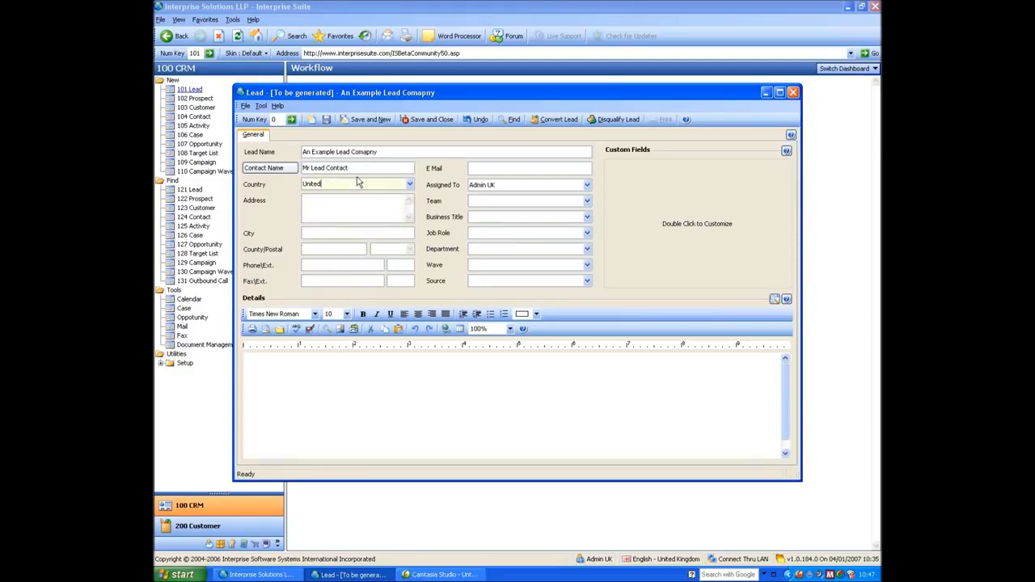
{"action": "key", "text": "Tab"}
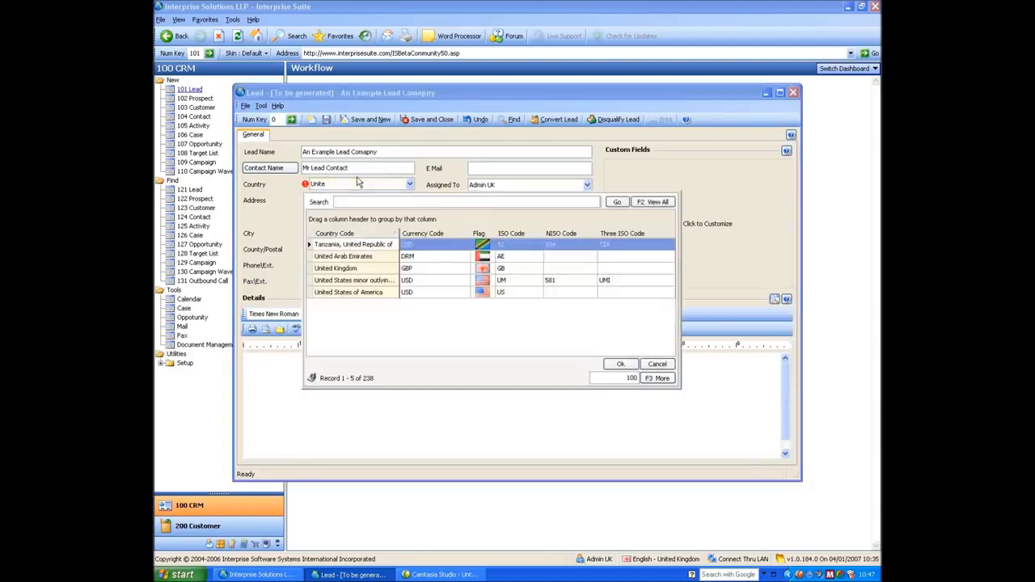
{"action": "left_click", "coordinate": [348, 293]}
{"action": "left_click", "coordinate": [620, 364]}
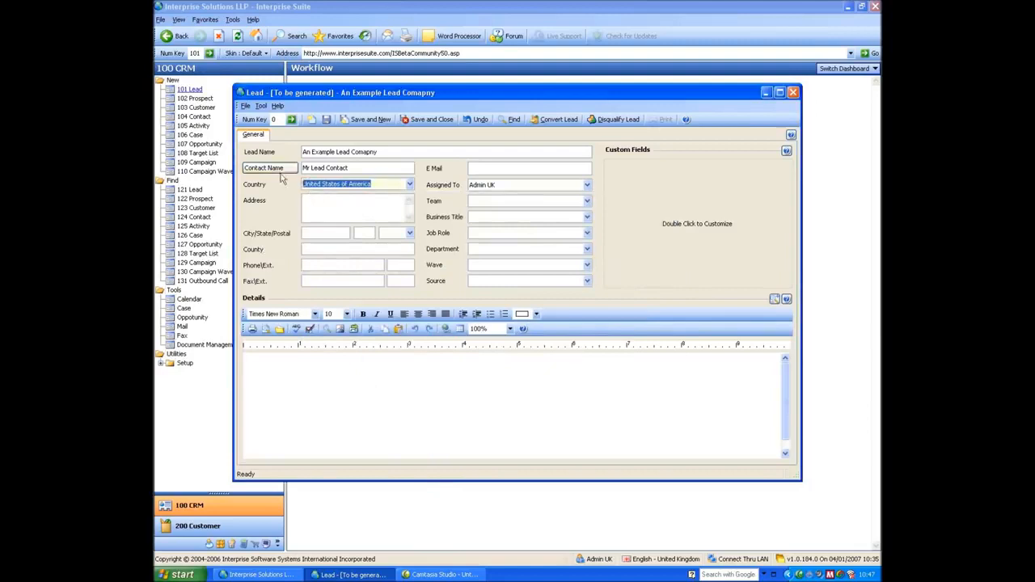
{"action": "left_click", "coordinate": [325, 232]}
{"action": "left_click", "coordinate": [365, 234]}
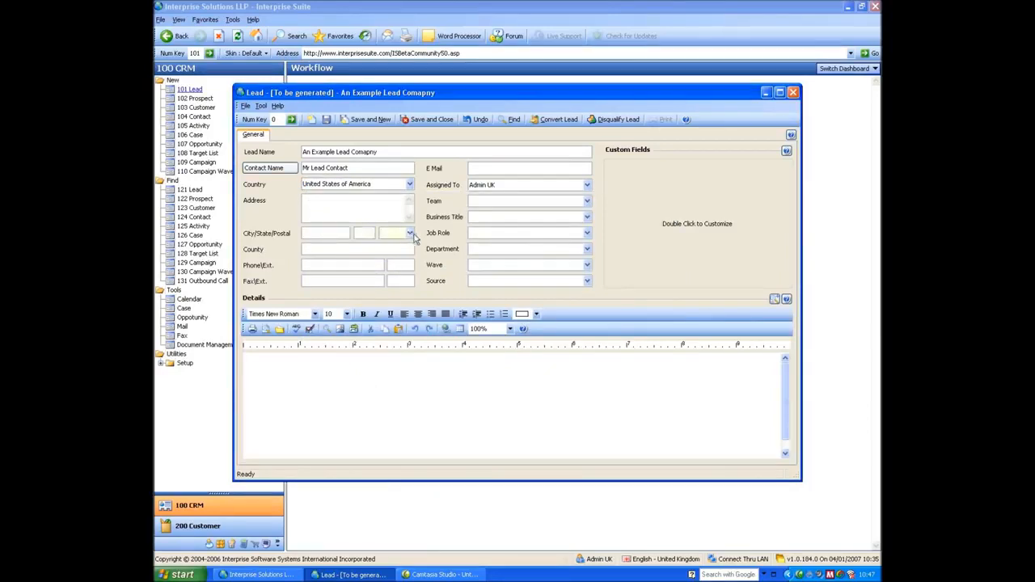
- Enter postal code 90210 so city, state and county fill as Beverly Hills, CA, Los Angeles
{"action": "key", "text": "Tab"}
{"action": "type", "text": "90210"}
{"action": "key", "text": "Tab"}
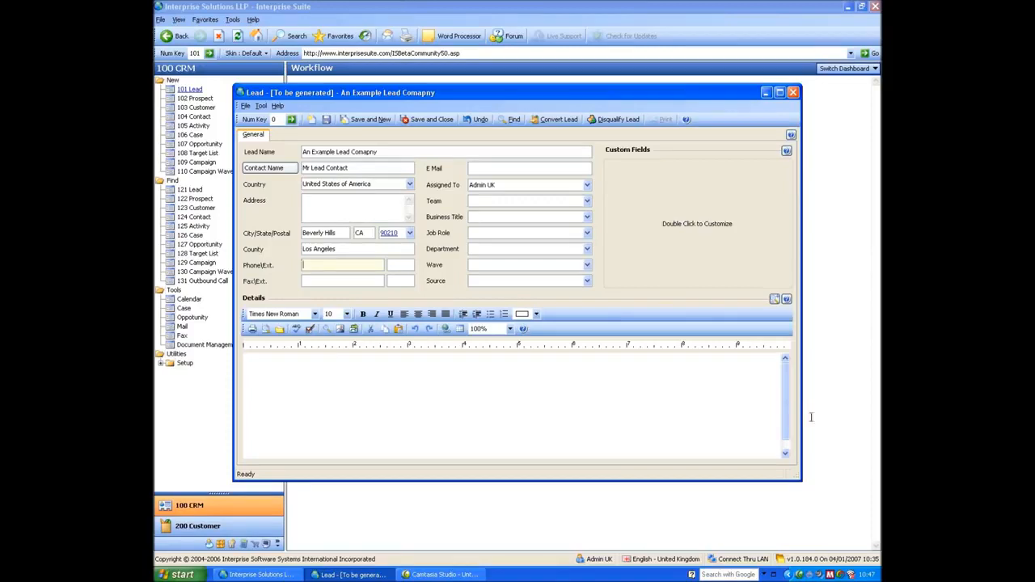
{"action": "left_click", "coordinate": [318, 202]}
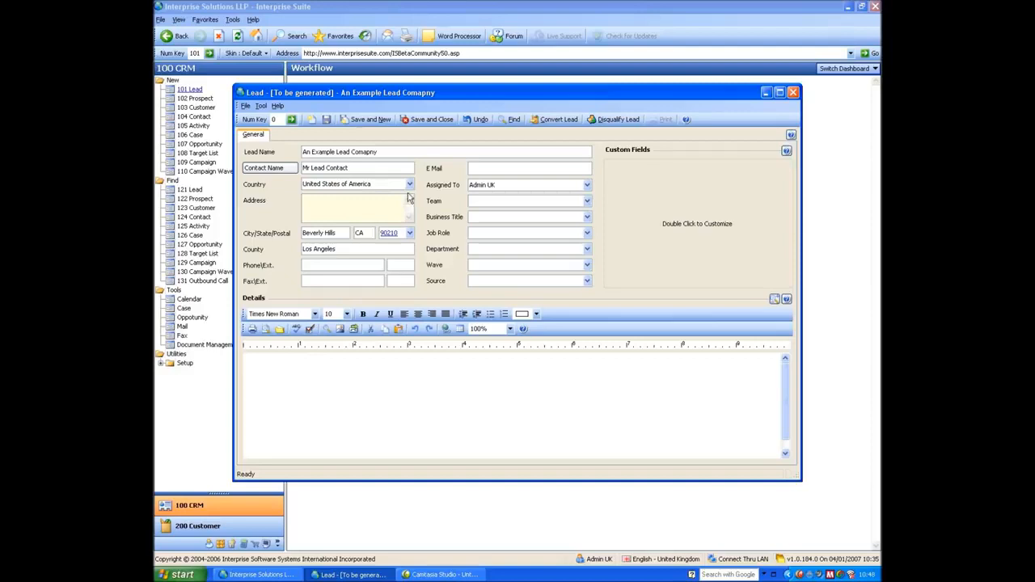
{"action": "left_click", "coordinate": [355, 265]}
{"action": "type", "text": "0845"}
{"action": "key", "text": "BackSpace"}
{"action": "key", "text": "BackSpace"}
{"action": "key", "text": "BackSpace"}
{"action": "key", "text": "BackSpace"}
{"action": "type", "text": "1234567890"}
{"action": "key", "text": "Tab"}
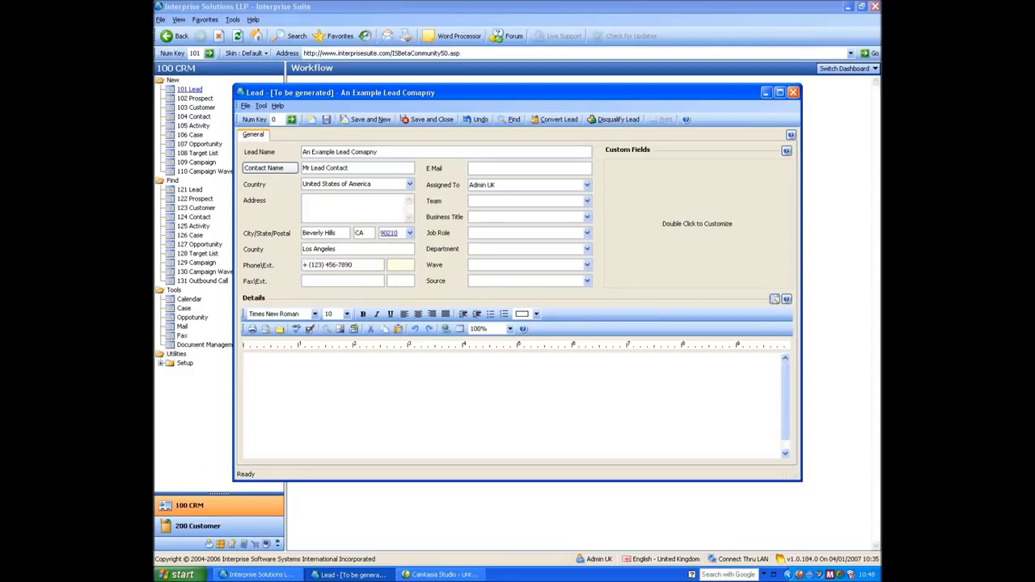
{"action": "key", "text": "shift+Tab"}
- Type the placeholder note 'fhrgheiur' into the lead's Details area
{"action": "left_click", "coordinate": [491, 171]}
{"action": "left_click", "coordinate": [524, 202]}
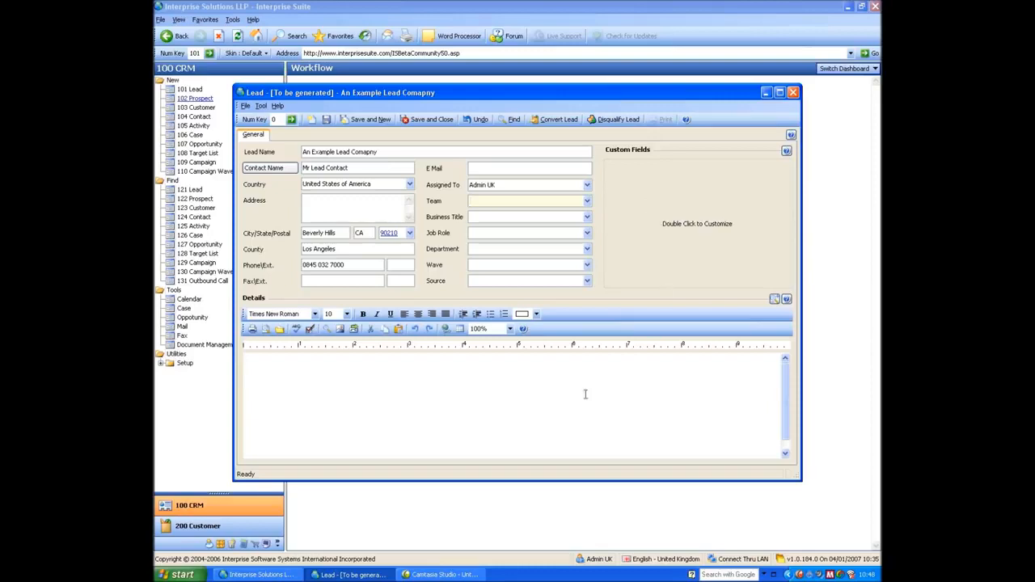
{"action": "left_click", "coordinate": [524, 378]}
{"action": "type", "text": "fhrgheiur"}
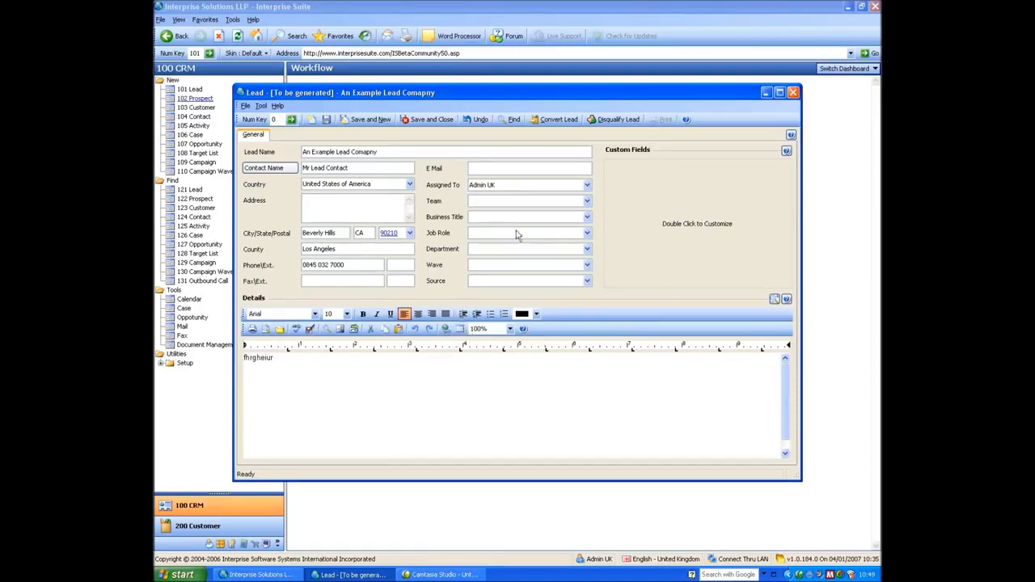
- Save and close the lead, then select An Example Lead Comapny in the Active Leads list
{"action": "left_click", "coordinate": [435, 120]}
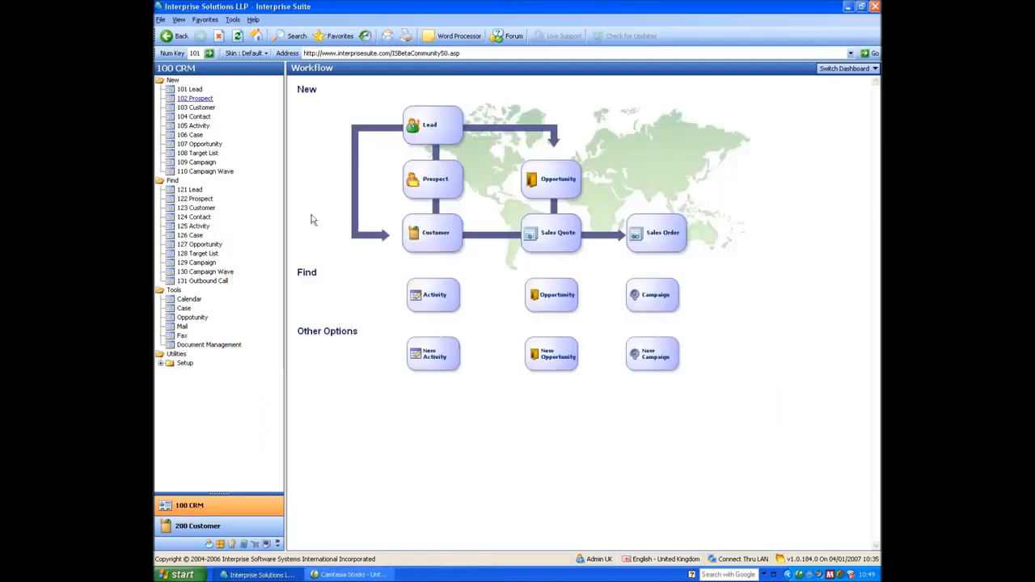
{"action": "left_click", "coordinate": [188, 190]}
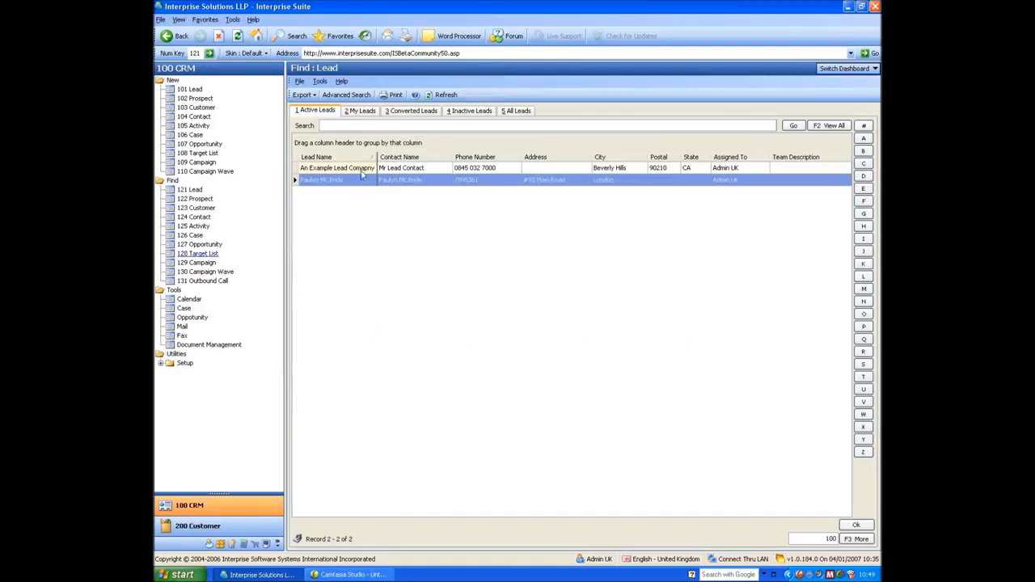
{"action": "left_click", "coordinate": [361, 169]}
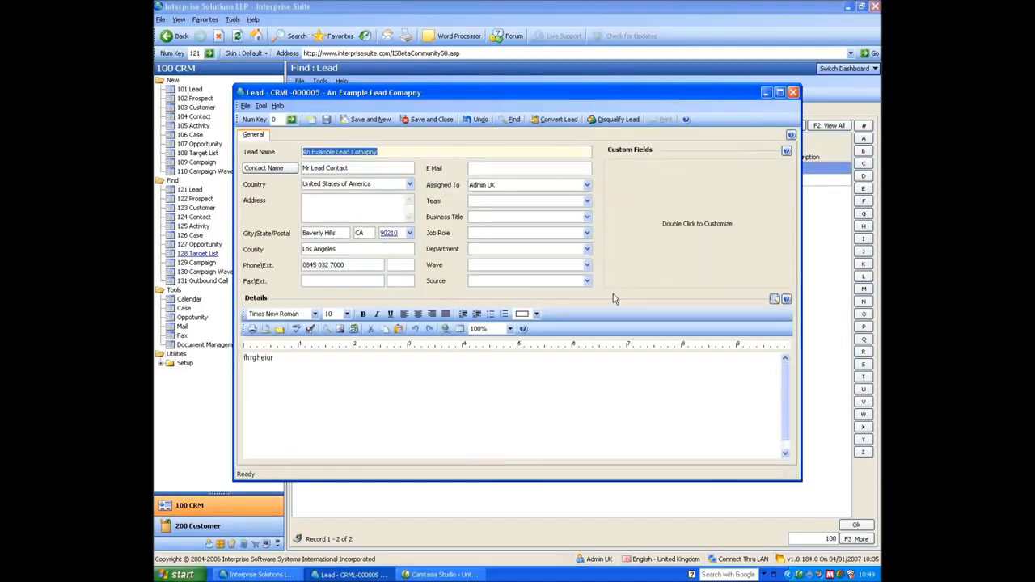
- Convert An Example Lead Comapny into a customer, also generating an opportunity
{"action": "left_click", "coordinate": [550, 120]}
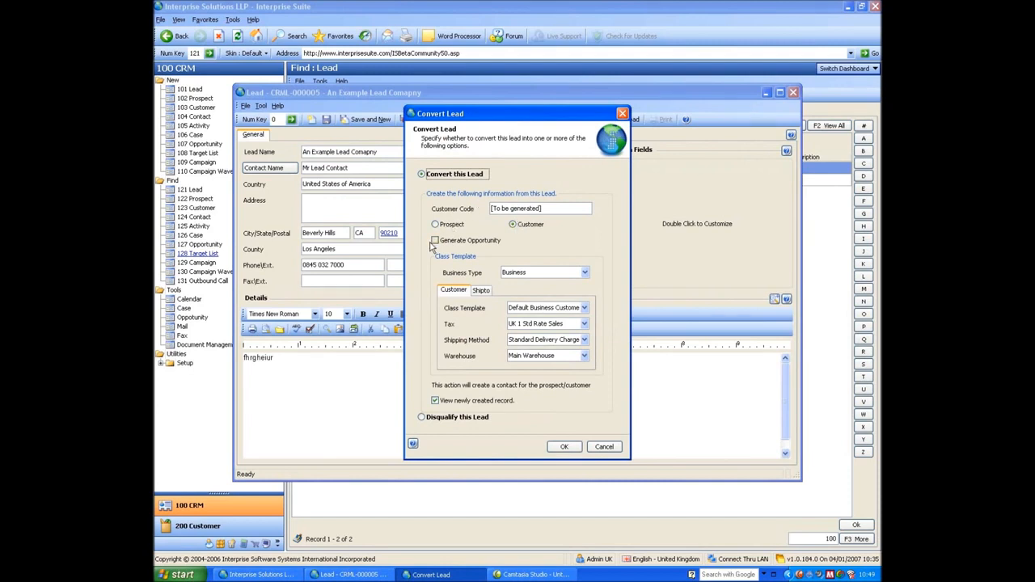
{"action": "left_click", "coordinate": [439, 242]}
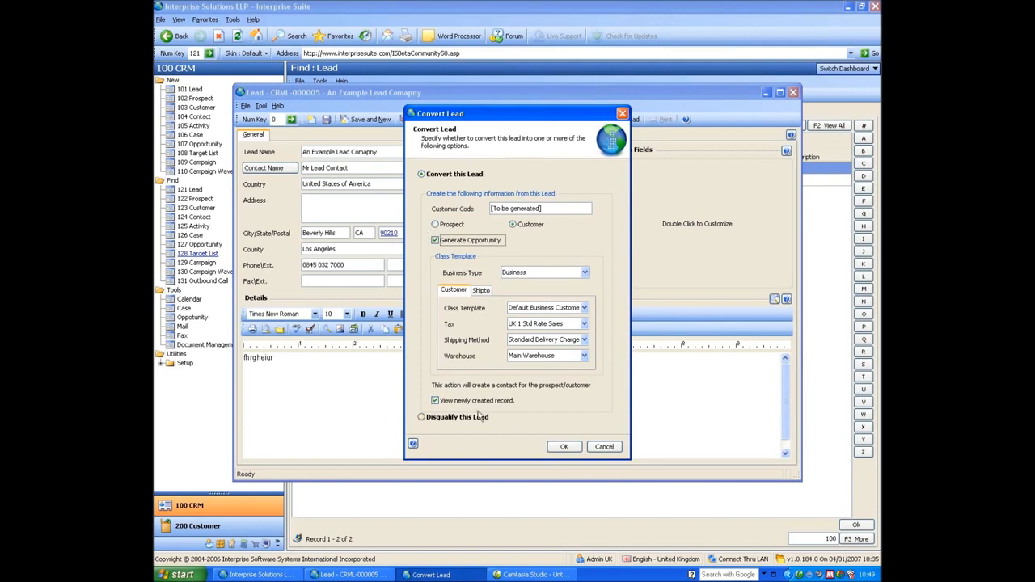
{"action": "left_click", "coordinate": [560, 447]}
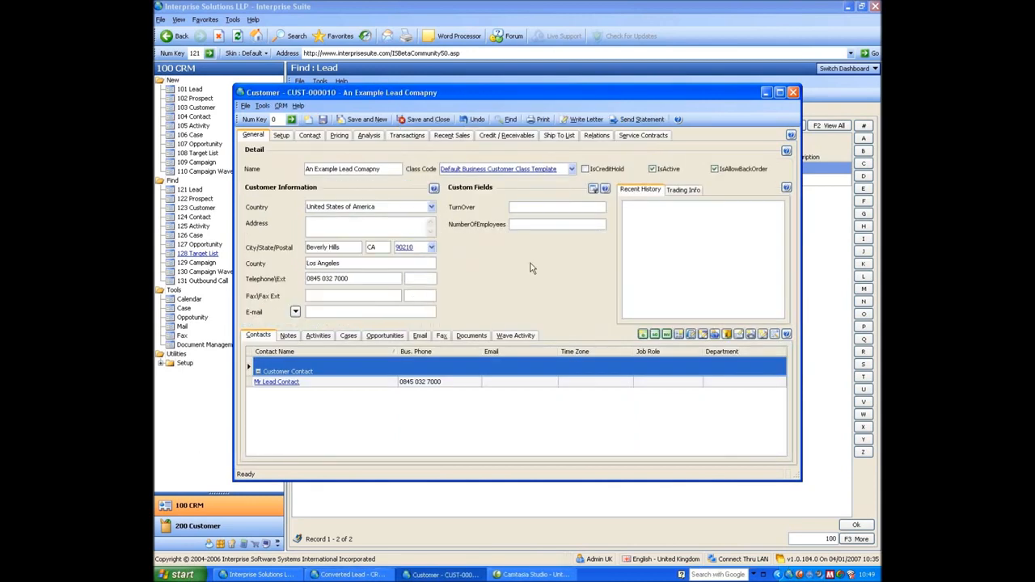
- Close the new customer record, the converted lead and the other lead record
{"action": "left_click", "coordinate": [792, 93]}
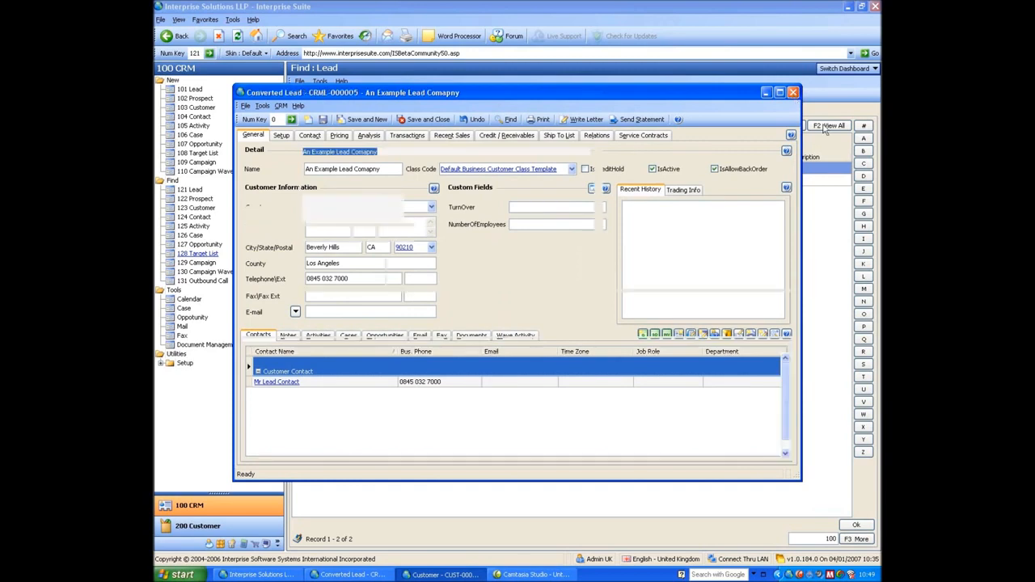
{"action": "left_click", "coordinate": [792, 92]}
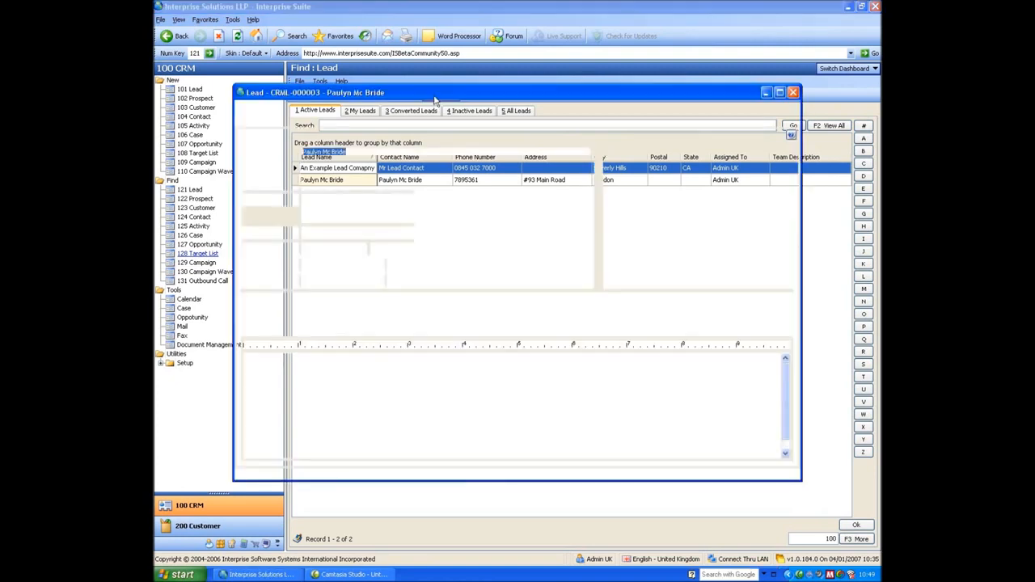
{"action": "left_click", "coordinate": [793, 93]}
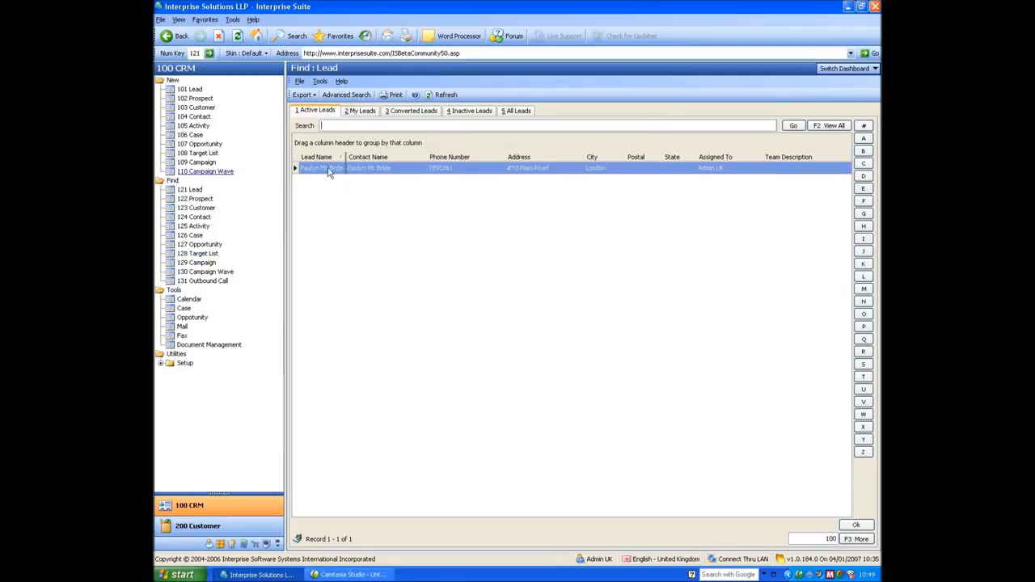
- Start a new prospect named 'A New Prospect Co Ltd' and enter its contact name and postcode
{"action": "left_click", "coordinate": [201, 98]}
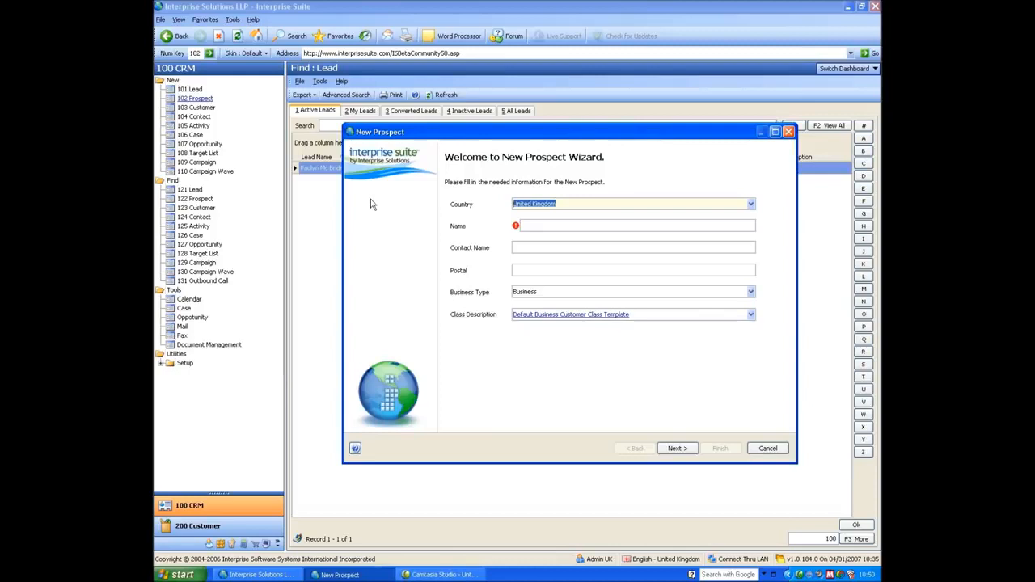
{"action": "key", "text": "Tab"}
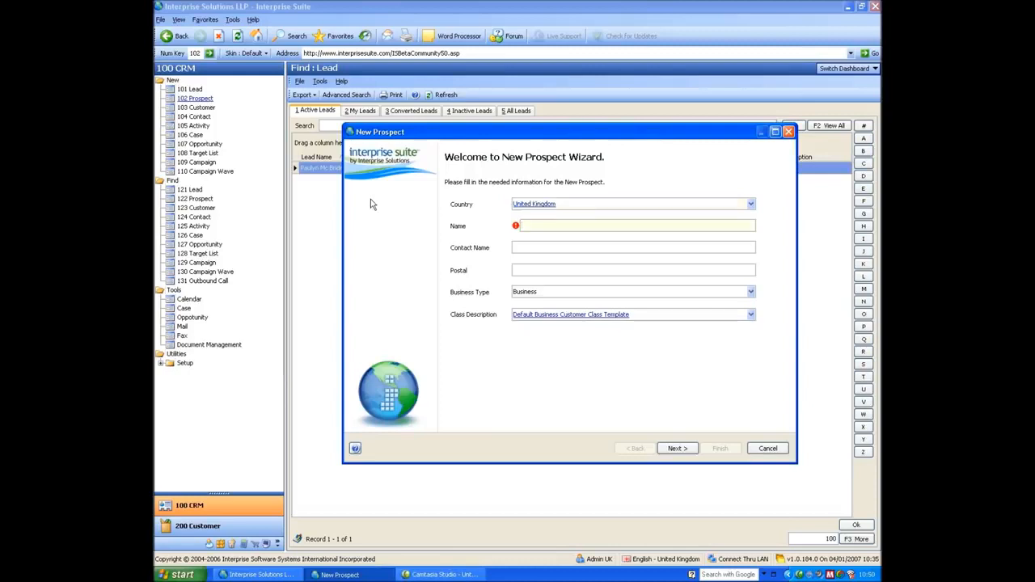
{"action": "type", "text": "A New pros"}
{"action": "key", "text": "BackSpace"}
{"action": "key", "text": "BackSpace"}
{"action": "key", "text": "BackSpace"}
{"action": "type", "text": "rospect Co Ltd"}
{"action": "key", "text": "Tab"}
{"action": "type", "text": "M"}
{"action": "type", "text": "r Prospe"}
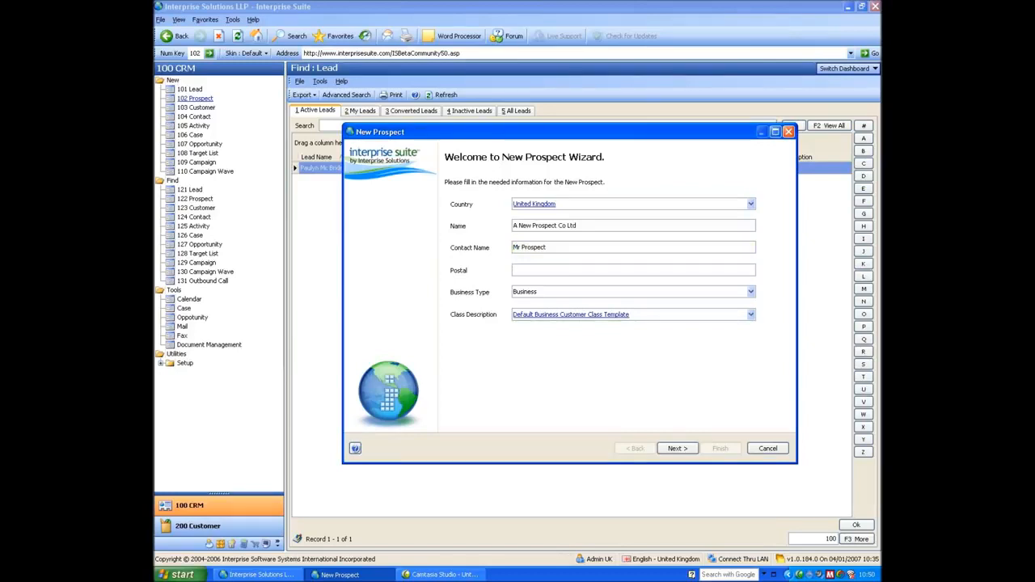
{"action": "type", "text": "M22 5TG"}
{"action": "key", "text": "Tab"}
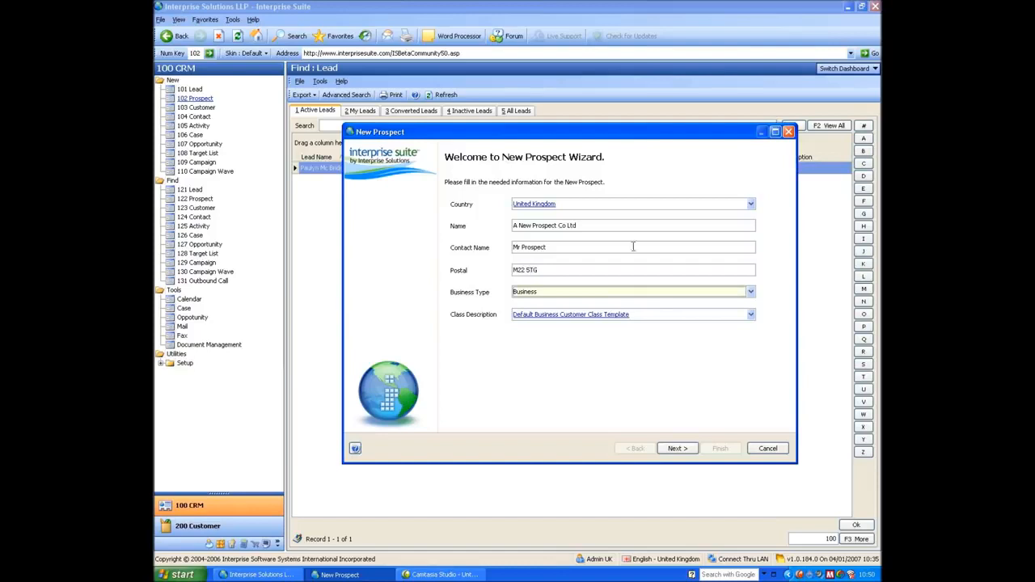
- Confirm Business as the type and advance to Setup Information, showing GBP currency and Wholesale pricing
{"action": "left_click", "coordinate": [531, 295]}
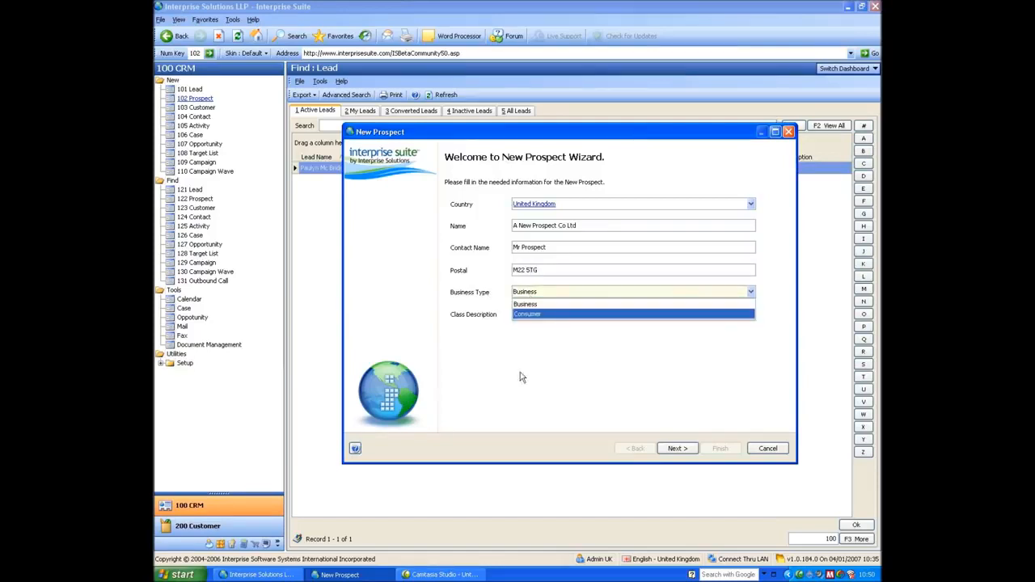
{"action": "left_click", "coordinate": [513, 304]}
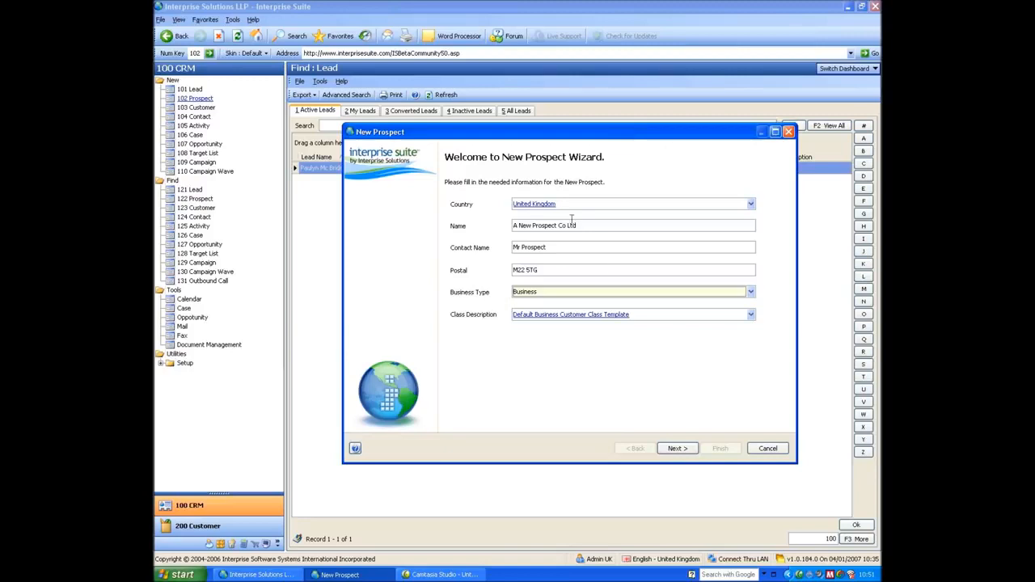
{"action": "left_click", "coordinate": [558, 293]}
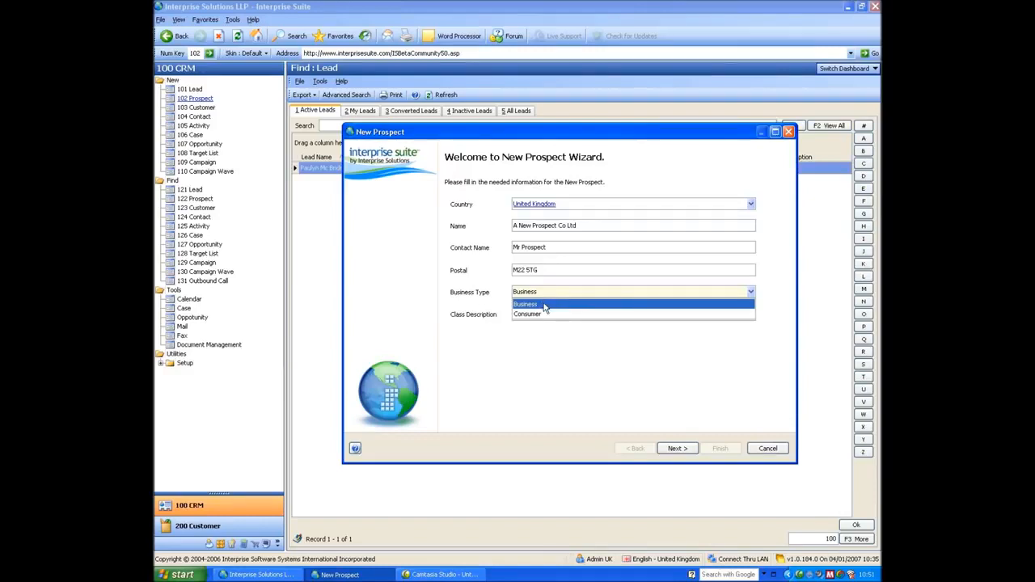
{"action": "left_click", "coordinate": [545, 305]}
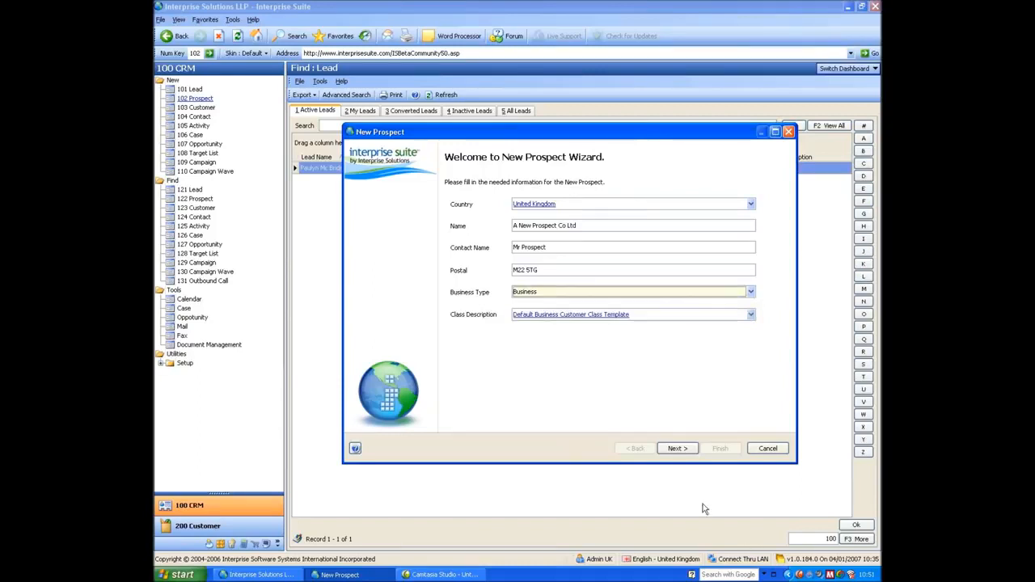
{"action": "left_click", "coordinate": [678, 449]}
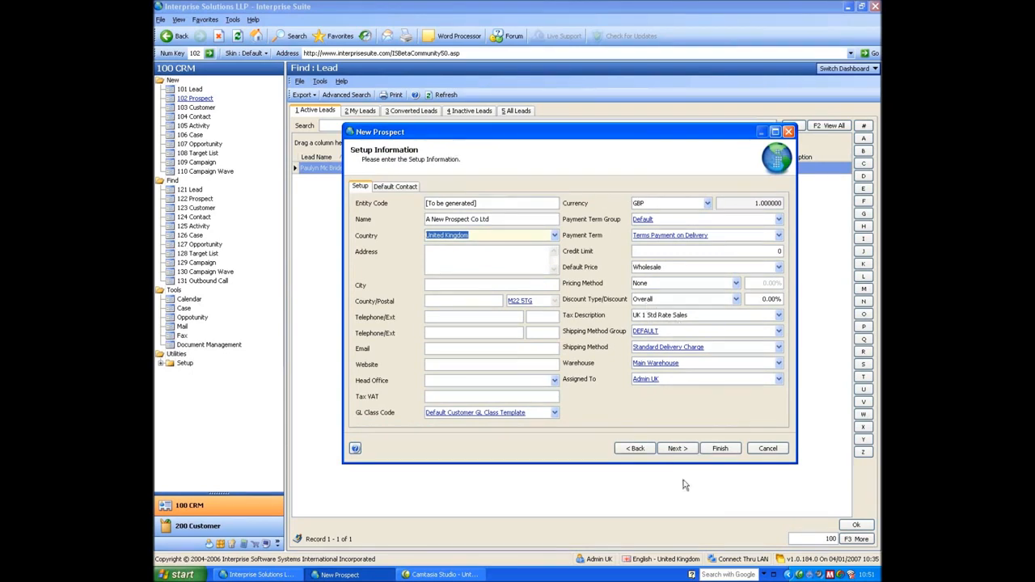
- Change the prospect's country to France and review the setup page's EURO currency
{"action": "left_click", "coordinate": [629, 449]}
{"action": "left_click", "coordinate": [569, 204]}
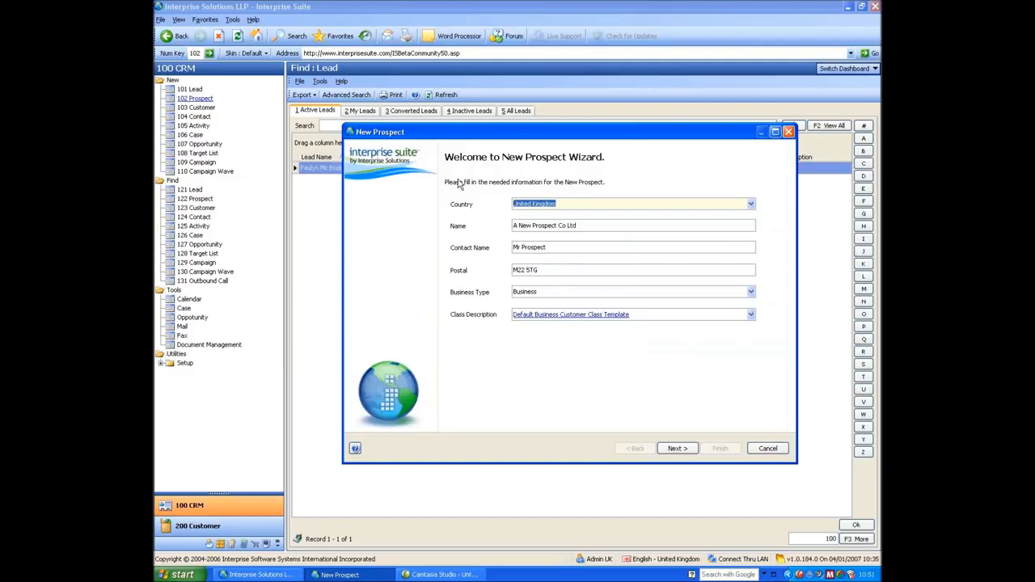
{"action": "type", "text": "france"}
{"action": "key", "text": "Tab"}
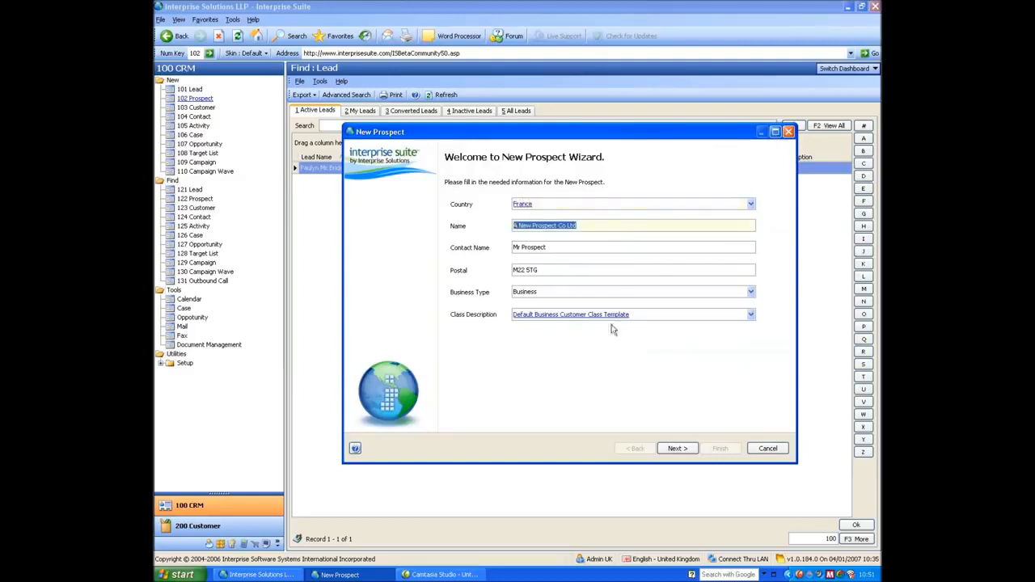
{"action": "left_click", "coordinate": [680, 450]}
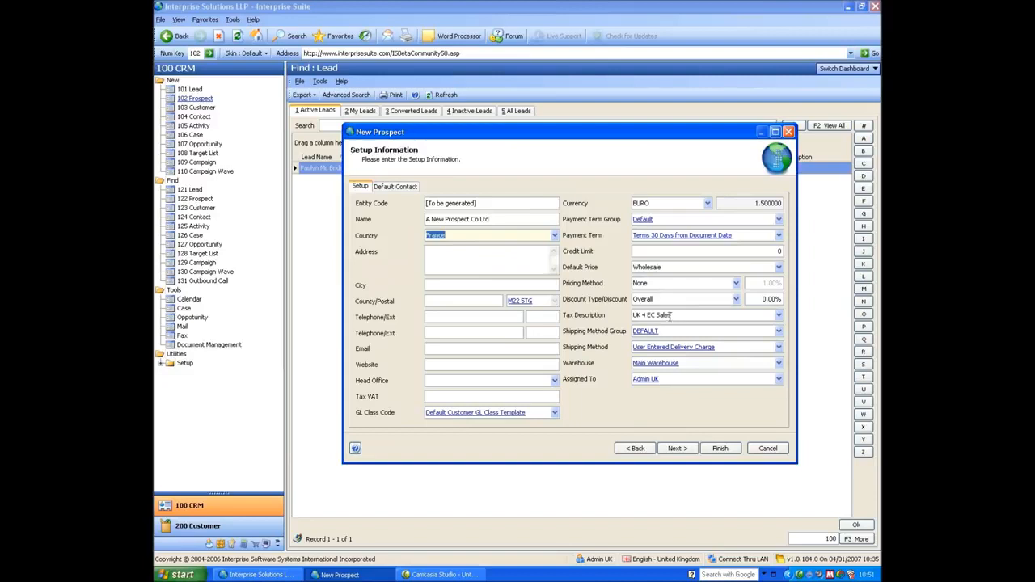
- Change the Business Type to Consumer and return to the Setup Information page
{"action": "left_click", "coordinate": [635, 449]}
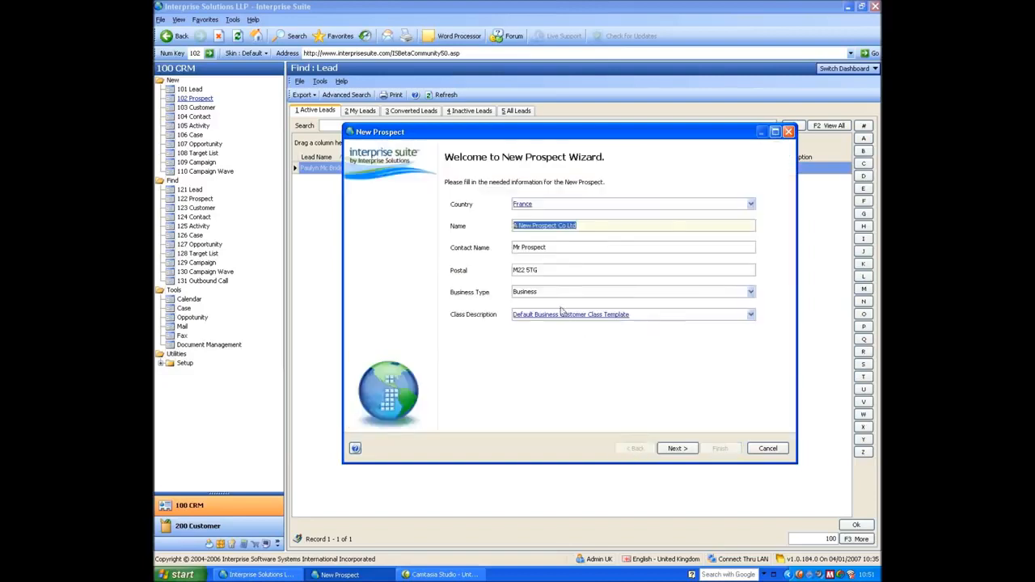
{"action": "left_click", "coordinate": [548, 292]}
{"action": "left_click", "coordinate": [535, 316]}
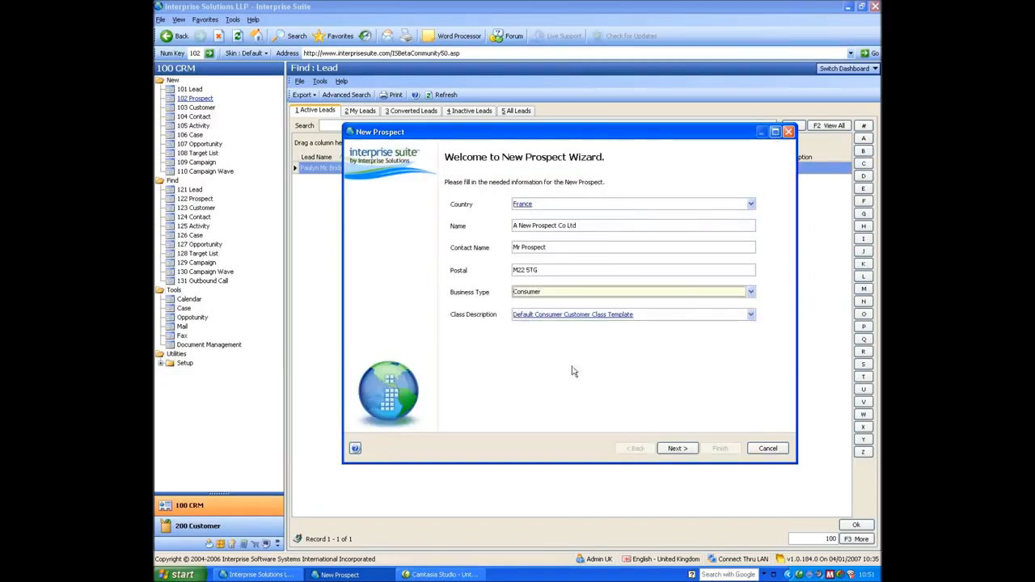
{"action": "left_click", "coordinate": [677, 449]}
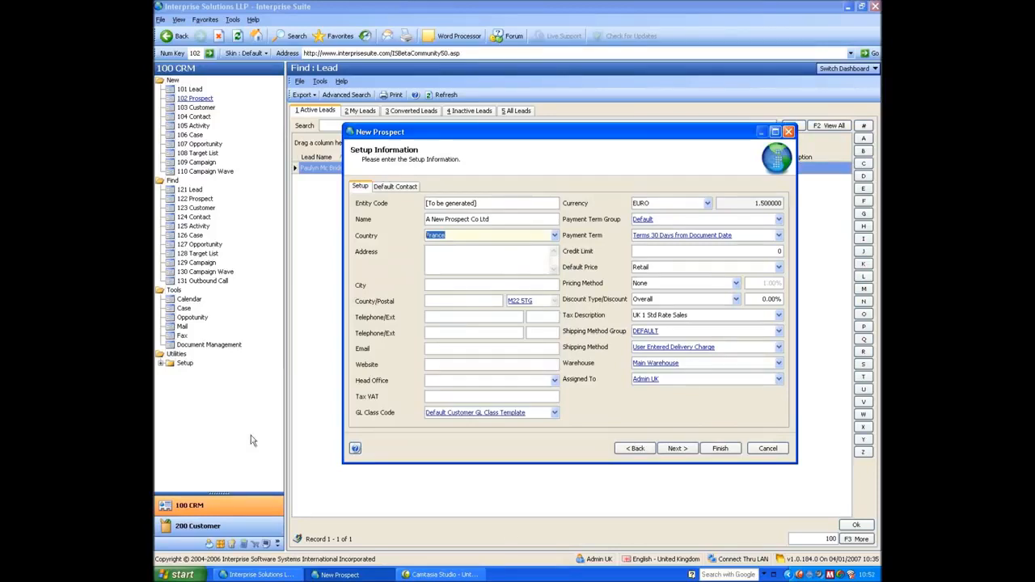
- Finish the wizard to save A New Prospect Co Ltd, close its record, and open the dashboard list
{"action": "left_click", "coordinate": [720, 448]}
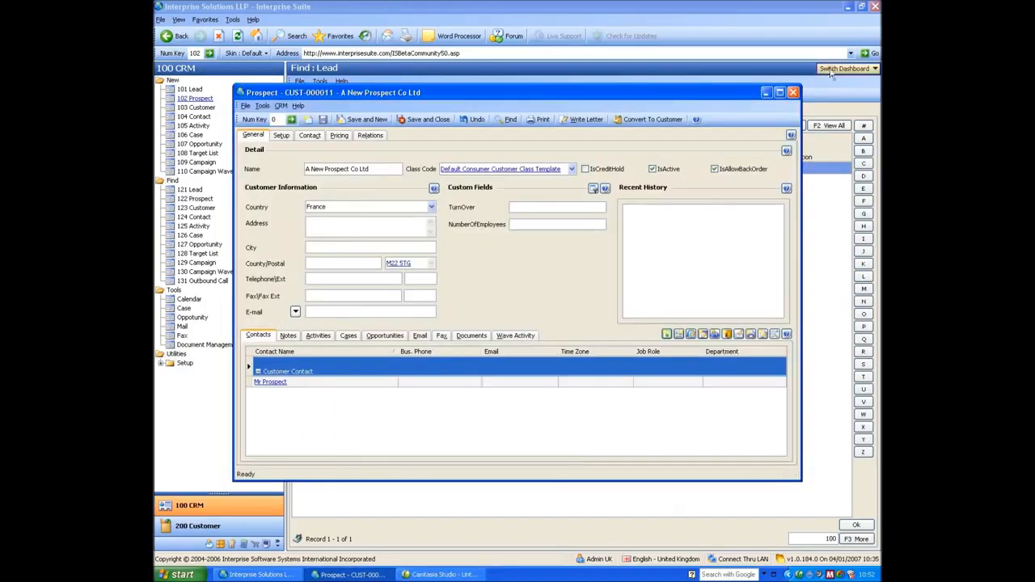
{"action": "left_click", "coordinate": [793, 92]}
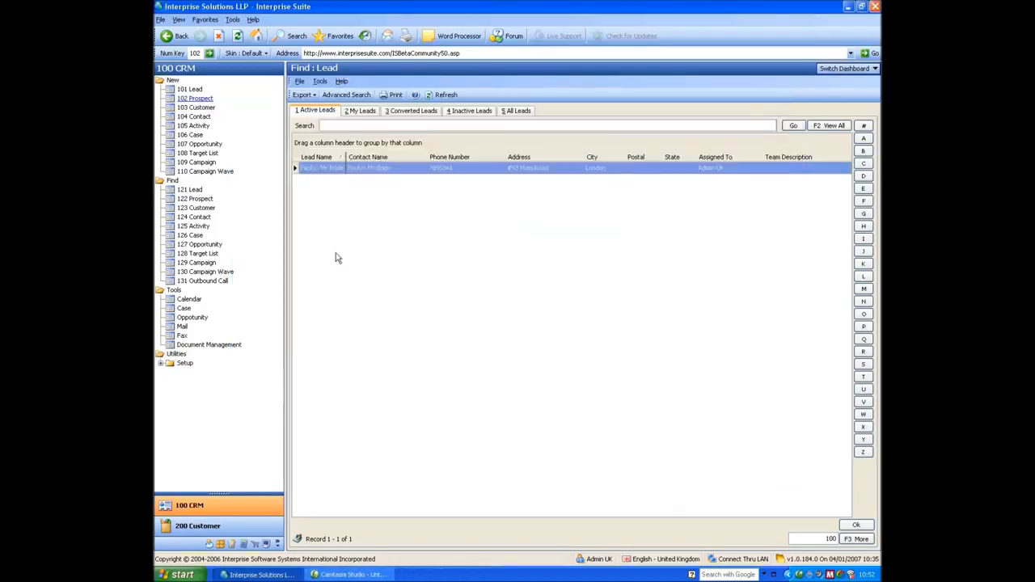
{"action": "left_click", "coordinate": [844, 70]}
- Switch to the Calendar dashboard and inspect its January 2007 entries and To-Do items
{"action": "left_click", "coordinate": [833, 95]}
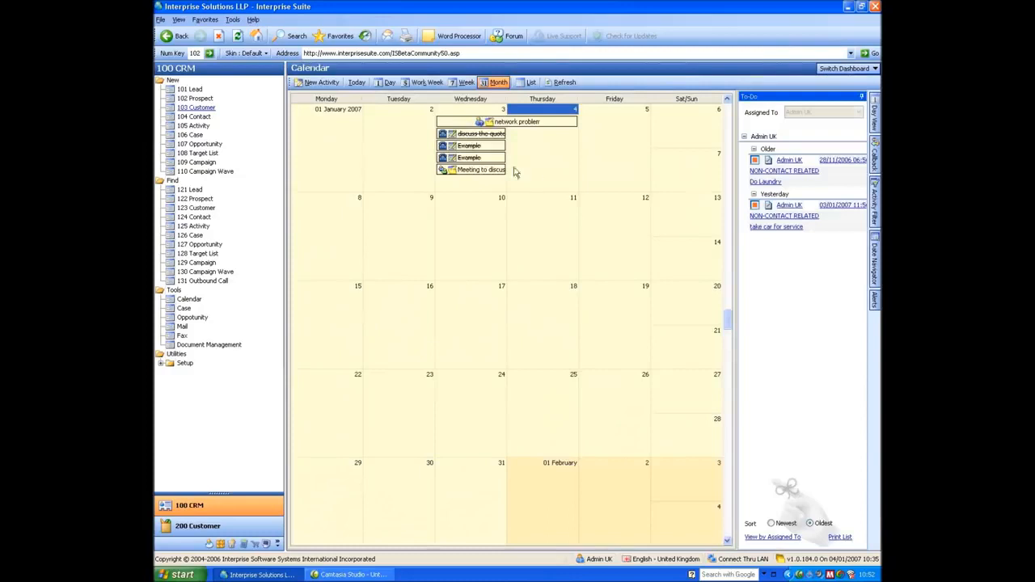
{"action": "mouse_move", "coordinate": [452, 178]}
{"action": "mouse_move", "coordinate": [755, 225]}
{"action": "mouse_move", "coordinate": [753, 172]}
- Pin the Callback list beside To-Do and untick Completed and Cancelled in the activity filter
{"action": "left_click", "coordinate": [875, 150]}
{"action": "left_click", "coordinate": [862, 97]}
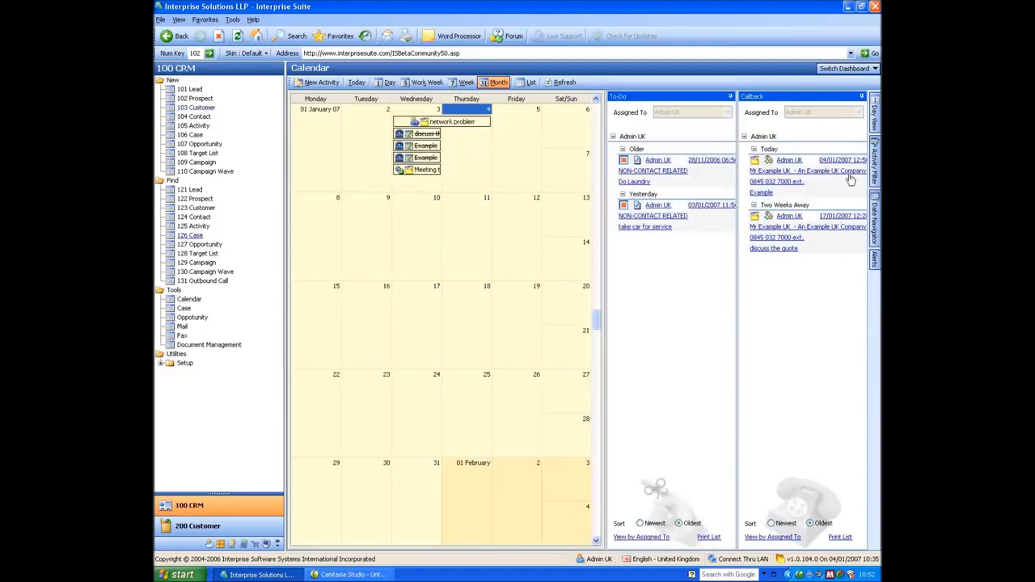
{"action": "mouse_move", "coordinate": [876, 157]}
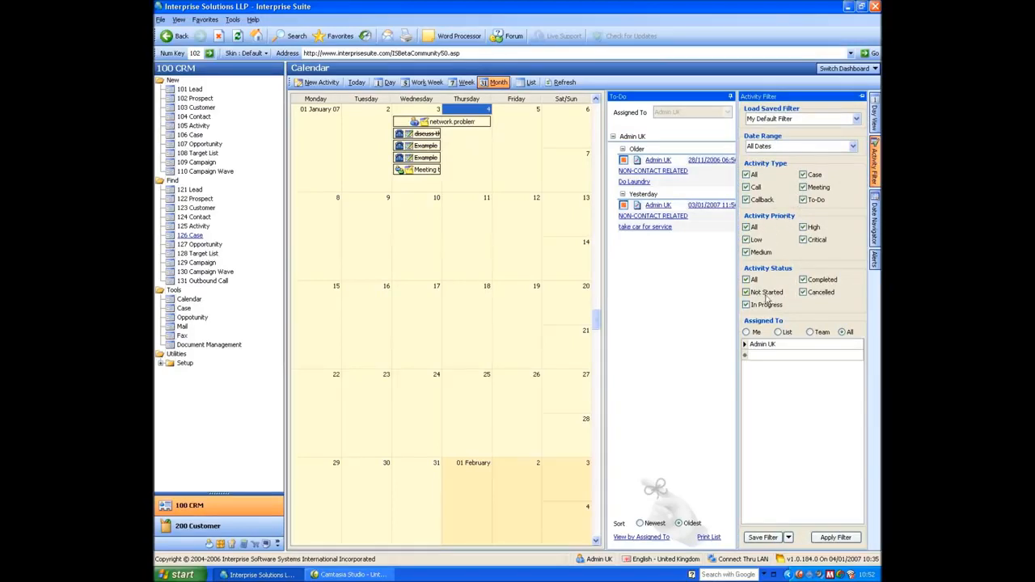
{"action": "left_click", "coordinate": [803, 280]}
{"action": "left_click", "coordinate": [803, 292]}
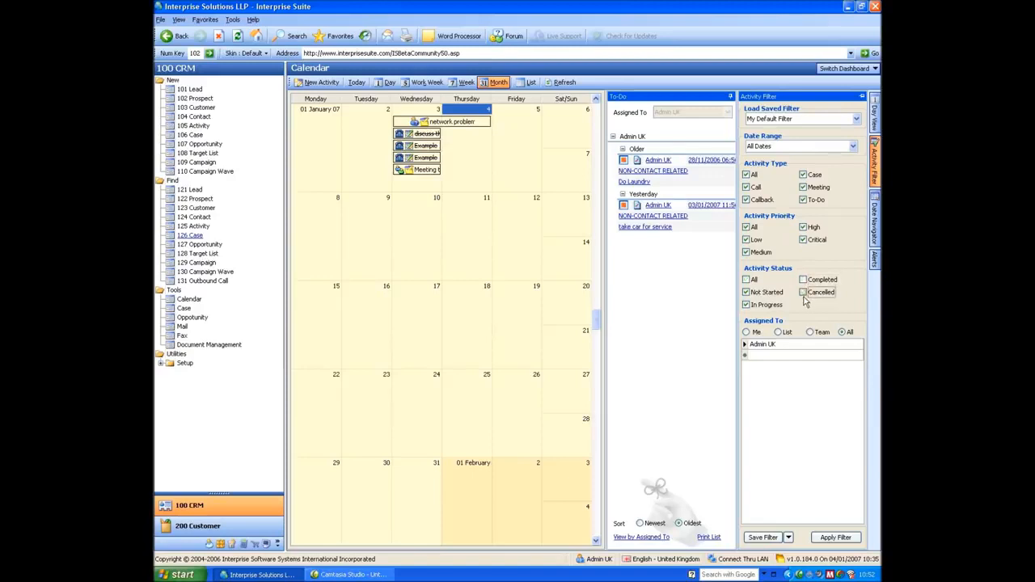